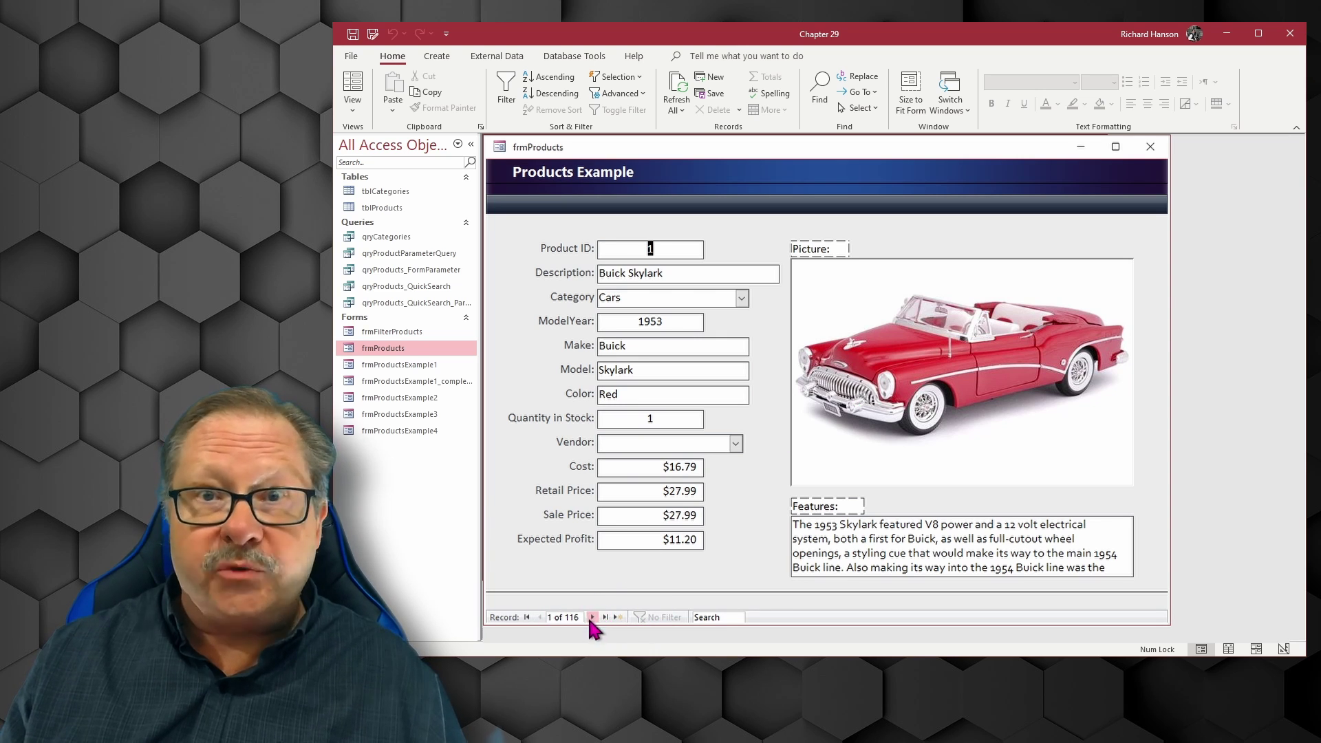
Step forward through the products past the Corvette and Bel Air to the 1967 Ford Fairlane.
click(591, 617)
click(591, 618)
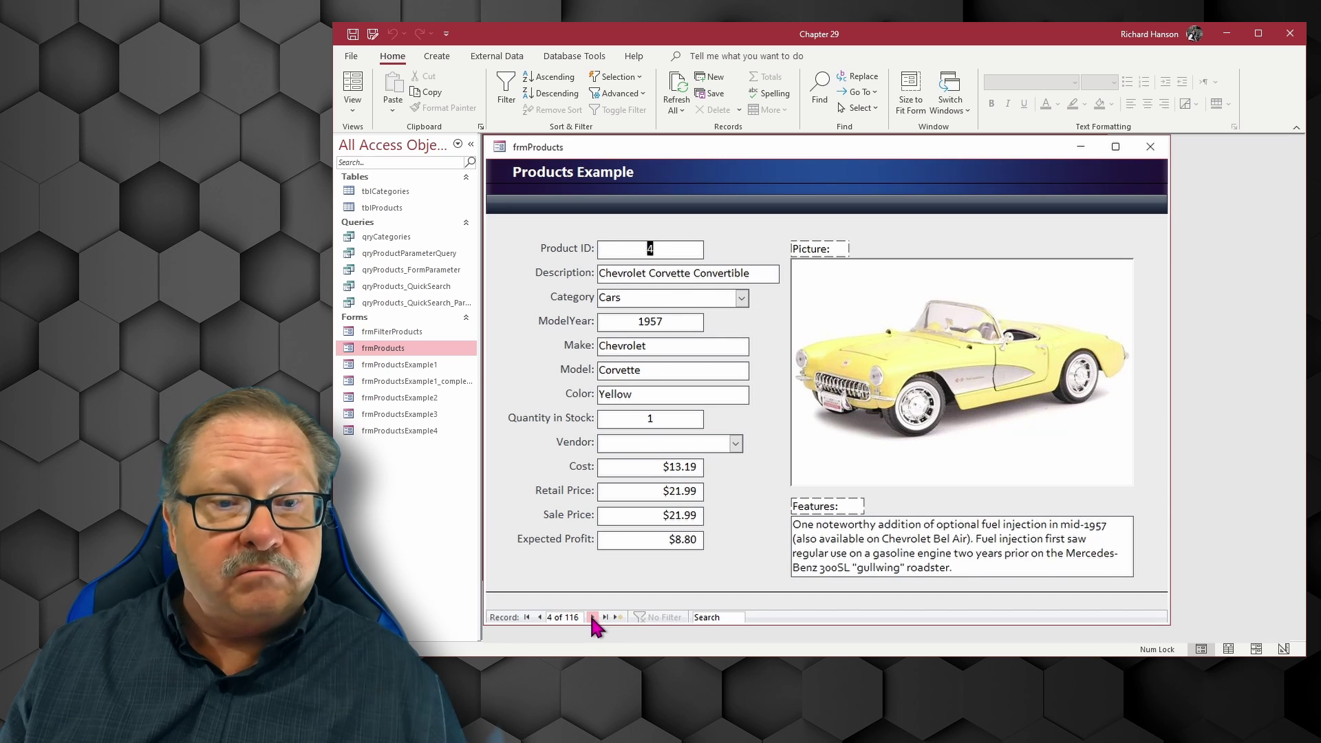
click(593, 617)
click(594, 617)
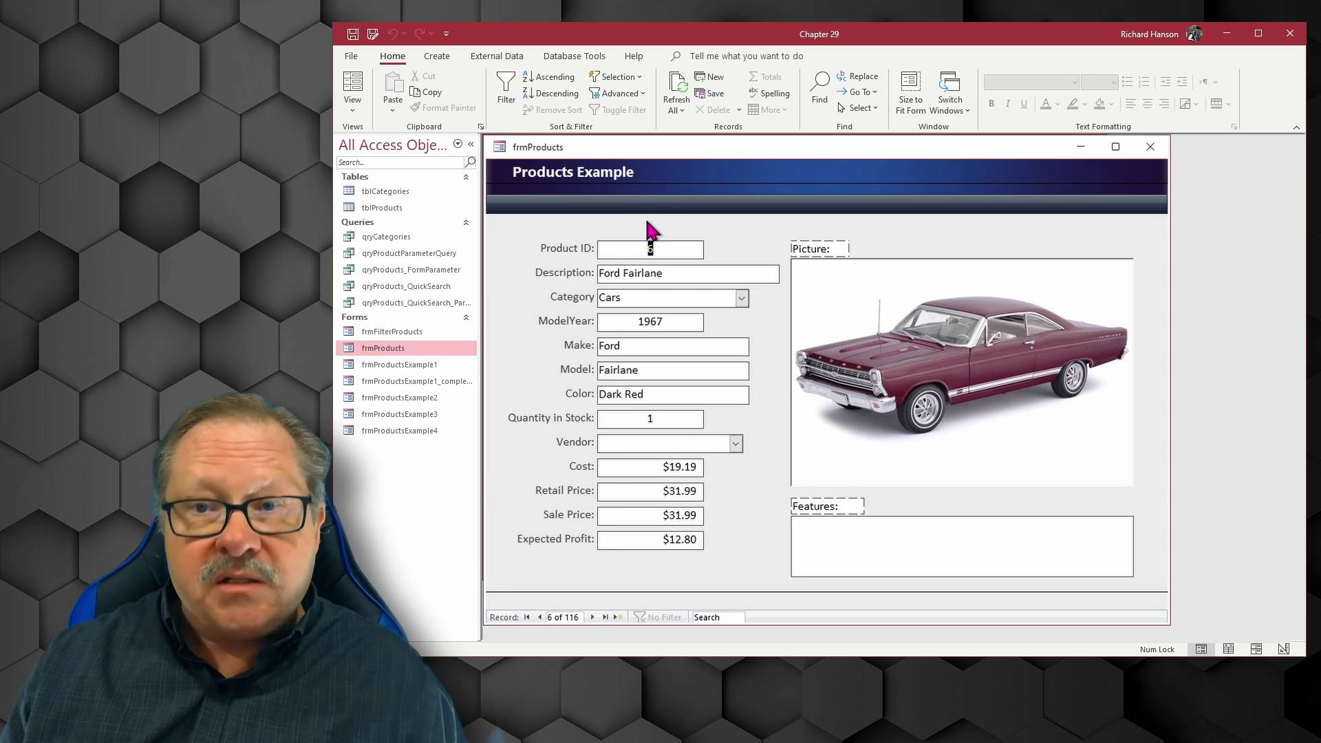
Close the products form, then load frmProductsExample1 in Design View.
click(1151, 148)
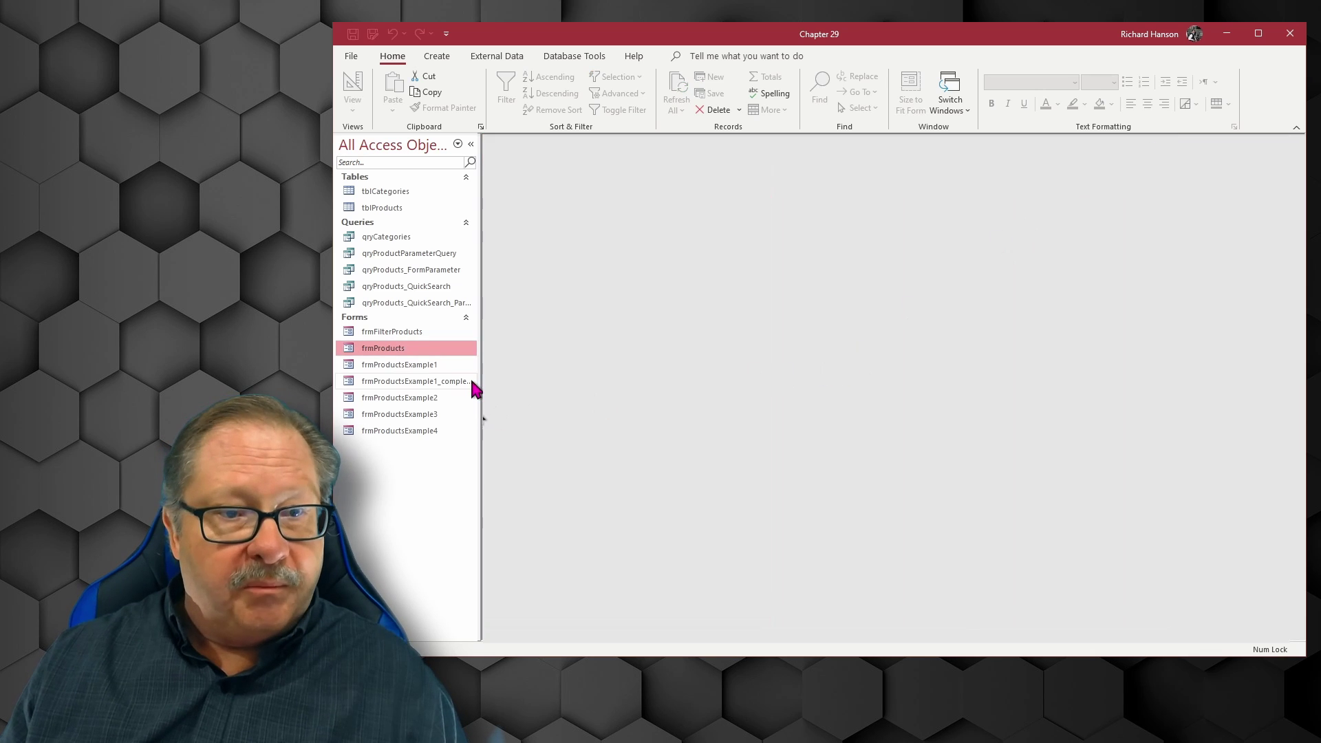
double_click(404, 367)
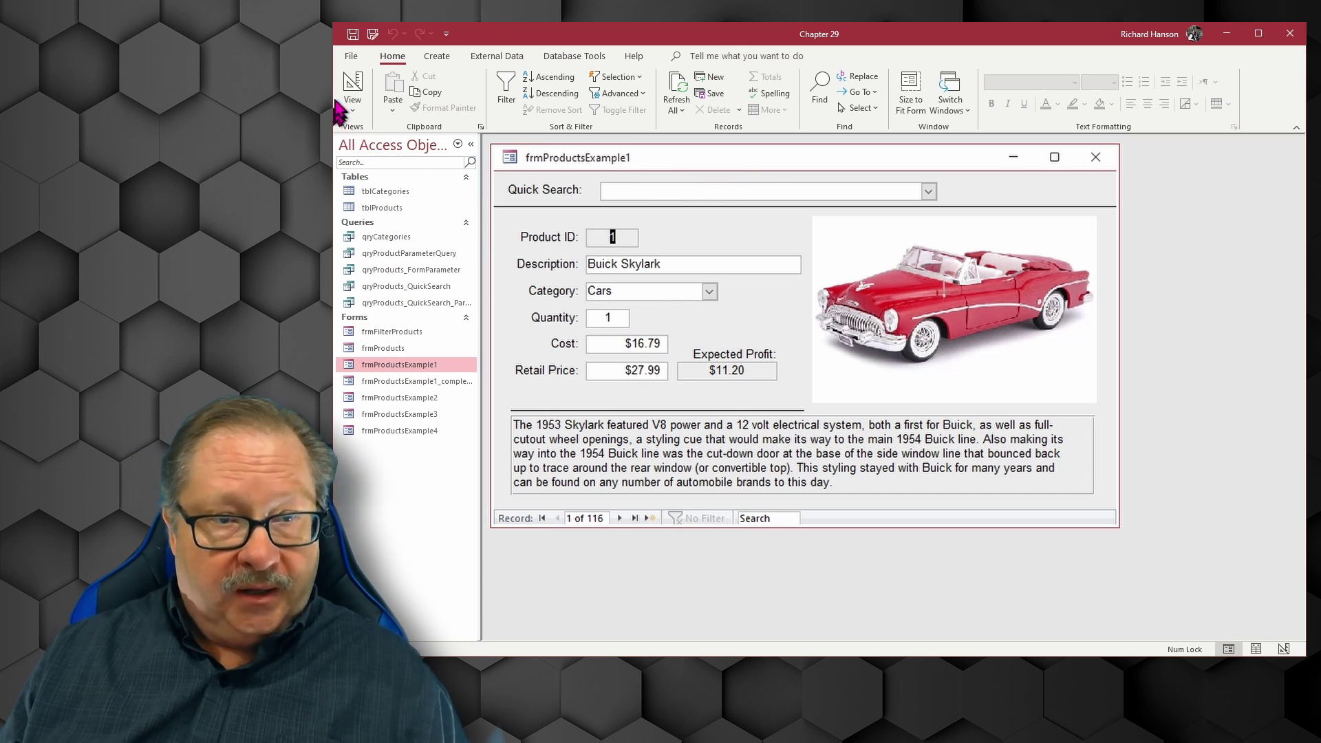
click(352, 93)
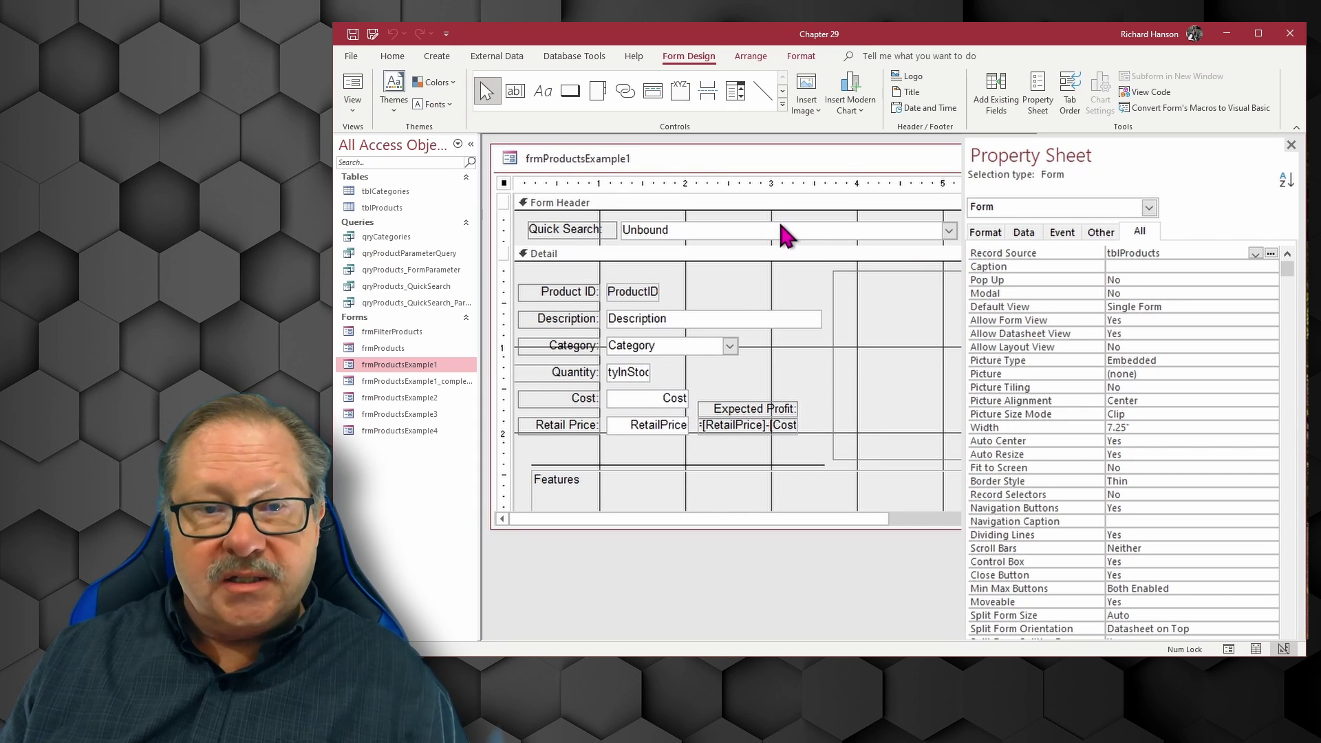
Select cboQuickSearch and reveal its Data properties with row source qryProducts_QuickSearch.
click(760, 233)
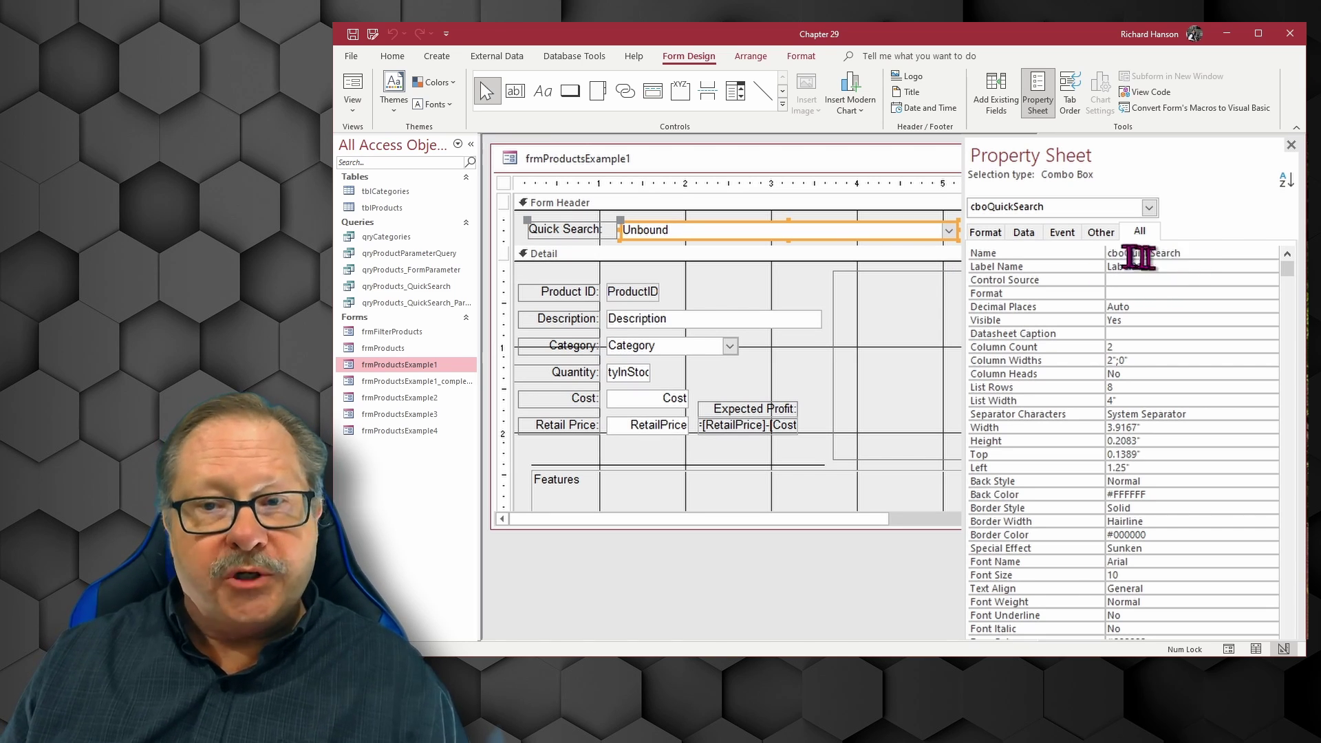
drag(1127, 255, 1107, 255)
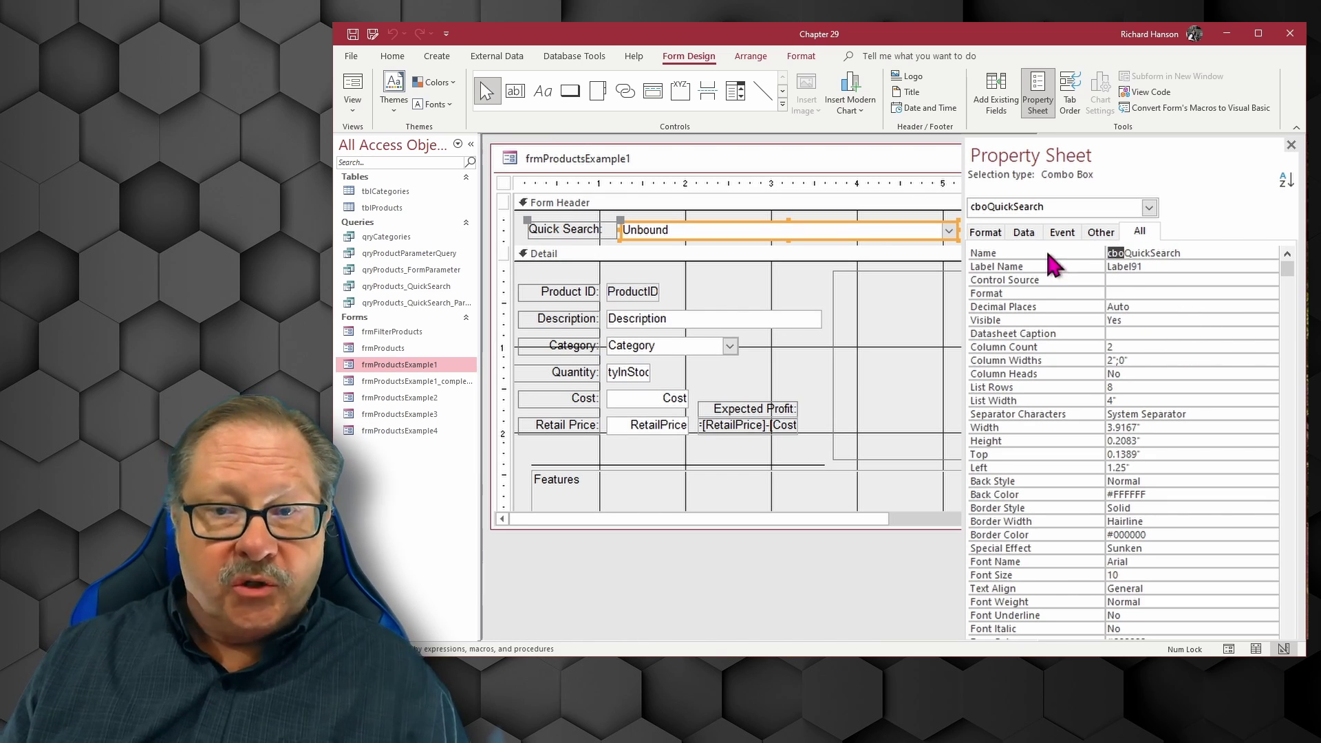
click(1025, 234)
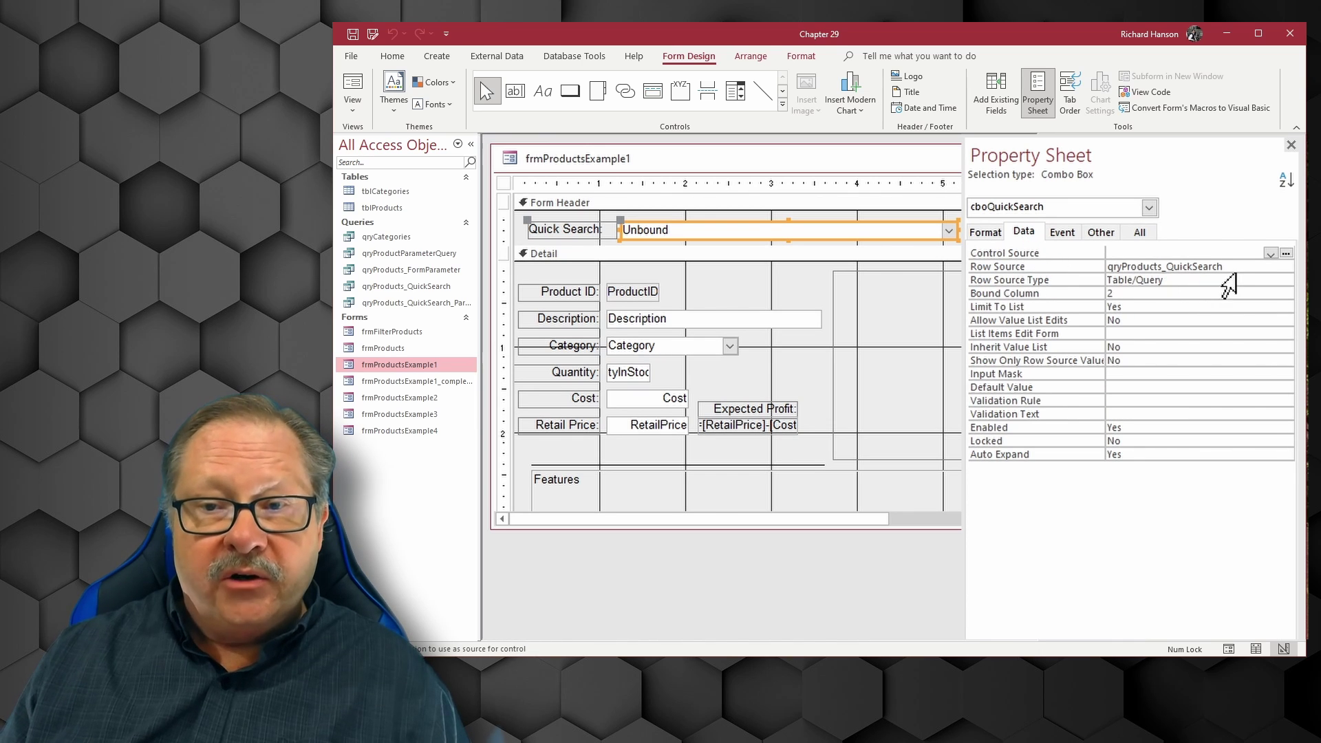
drag(1236, 265, 1109, 267)
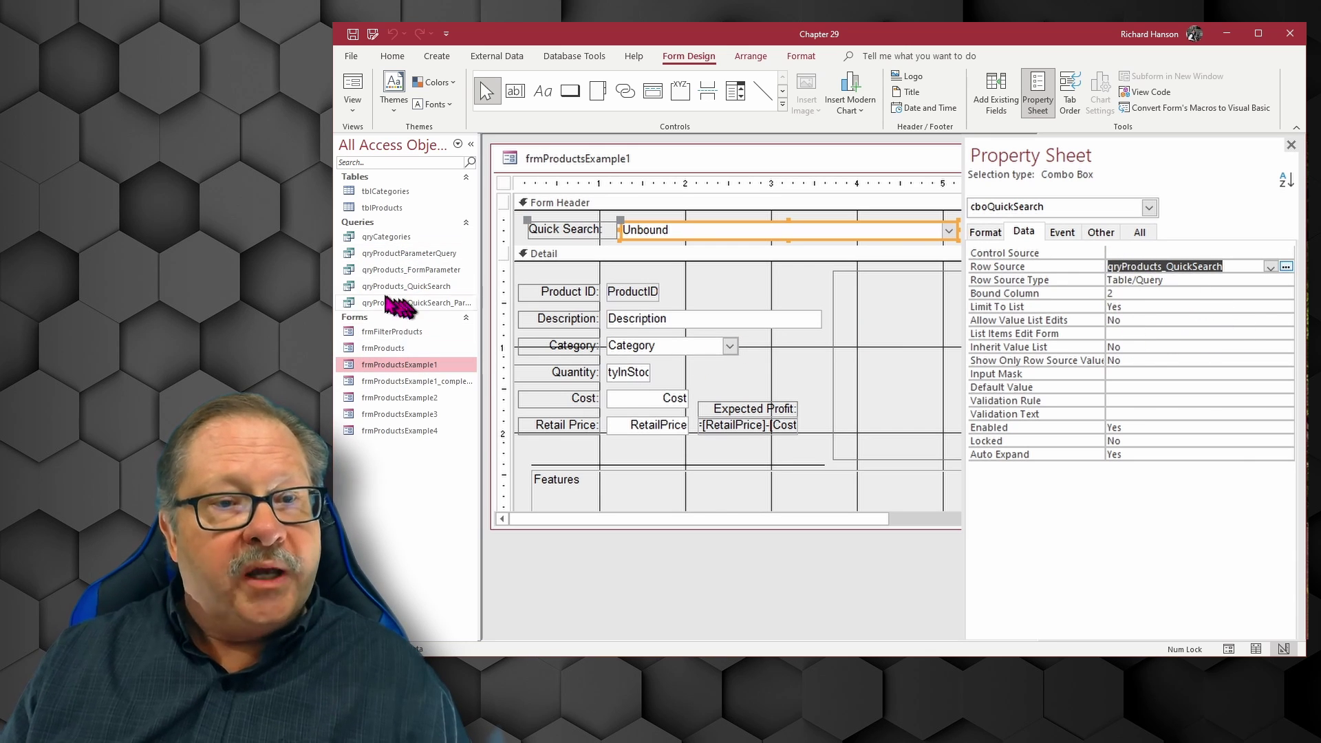
click(395, 288)
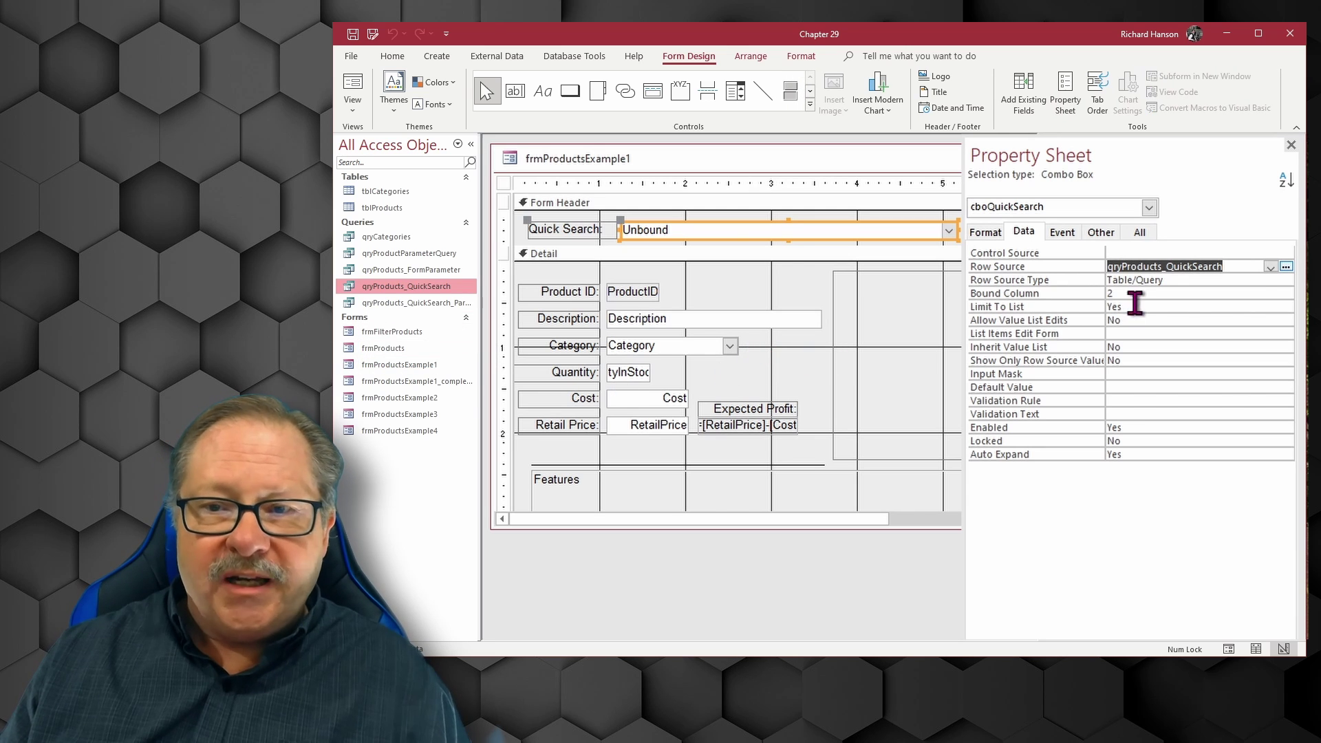
click(1285, 266)
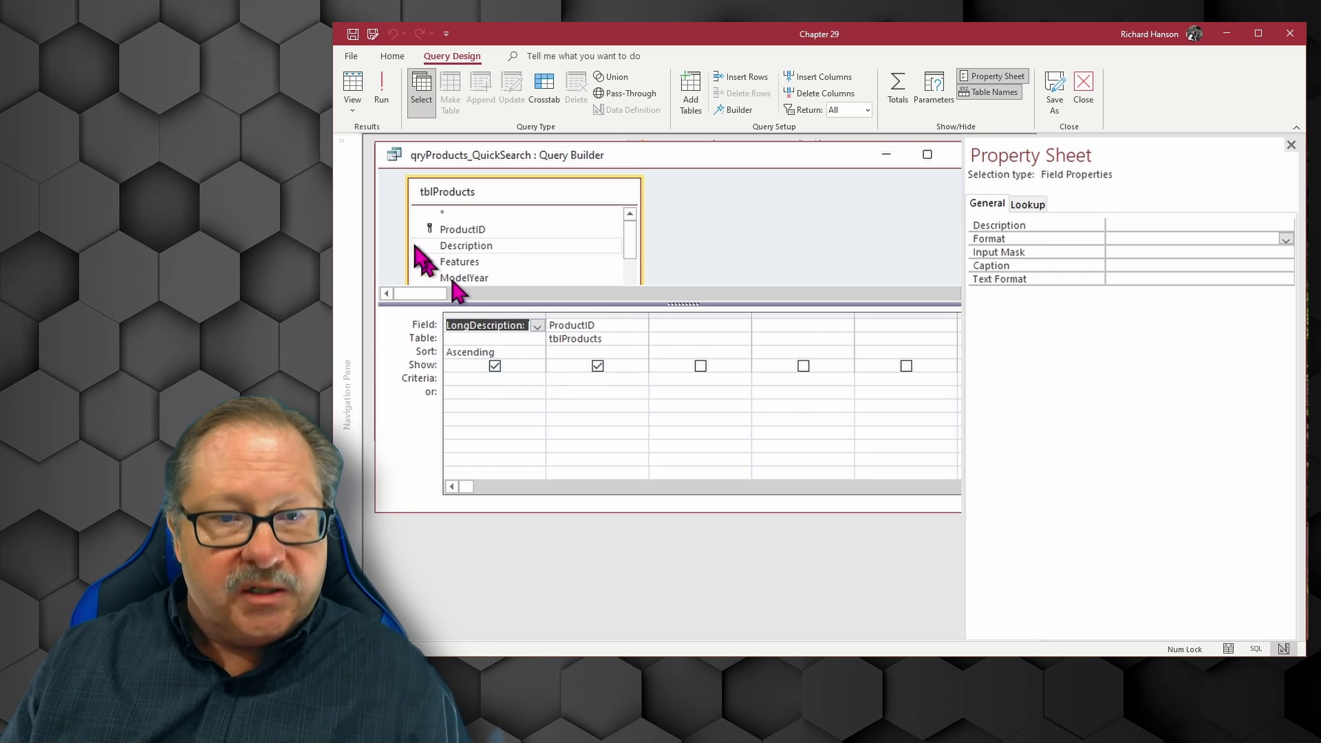
click(354, 96)
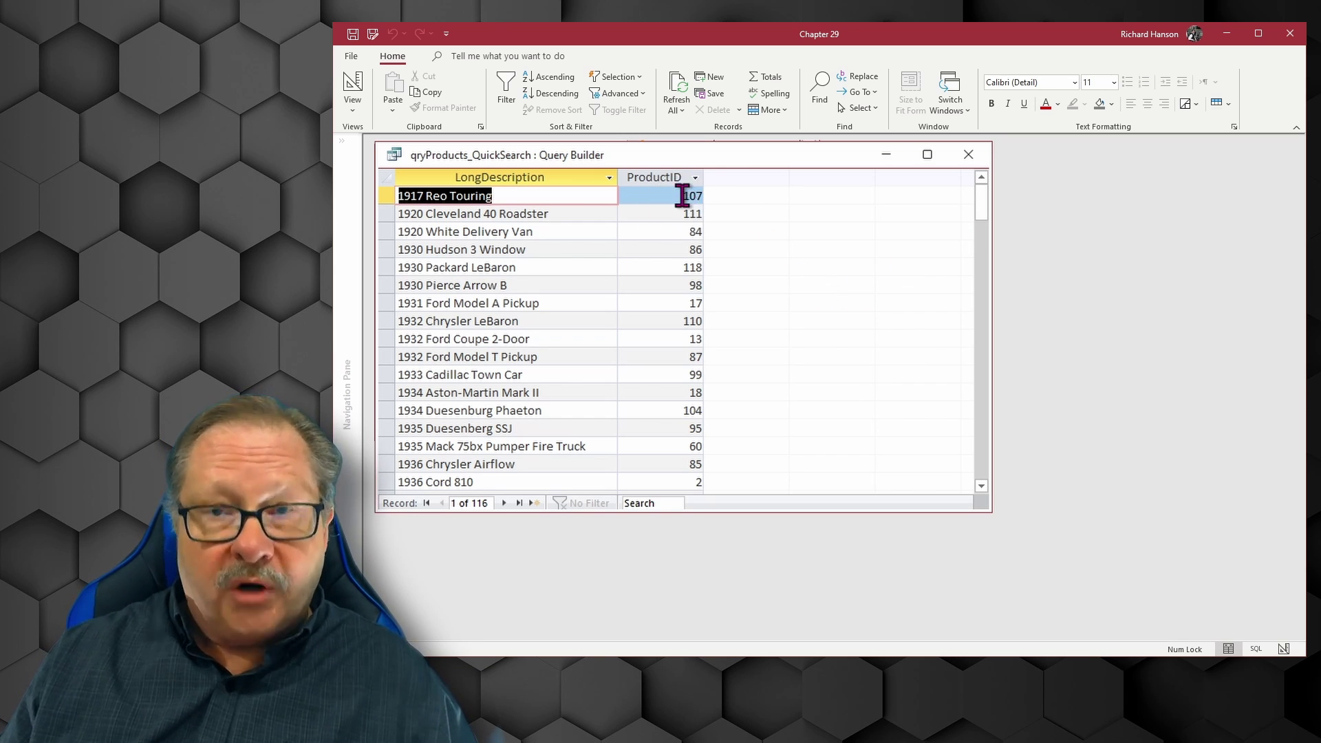
Close the query builder and point out bound column 2 and Limit To List.
click(968, 154)
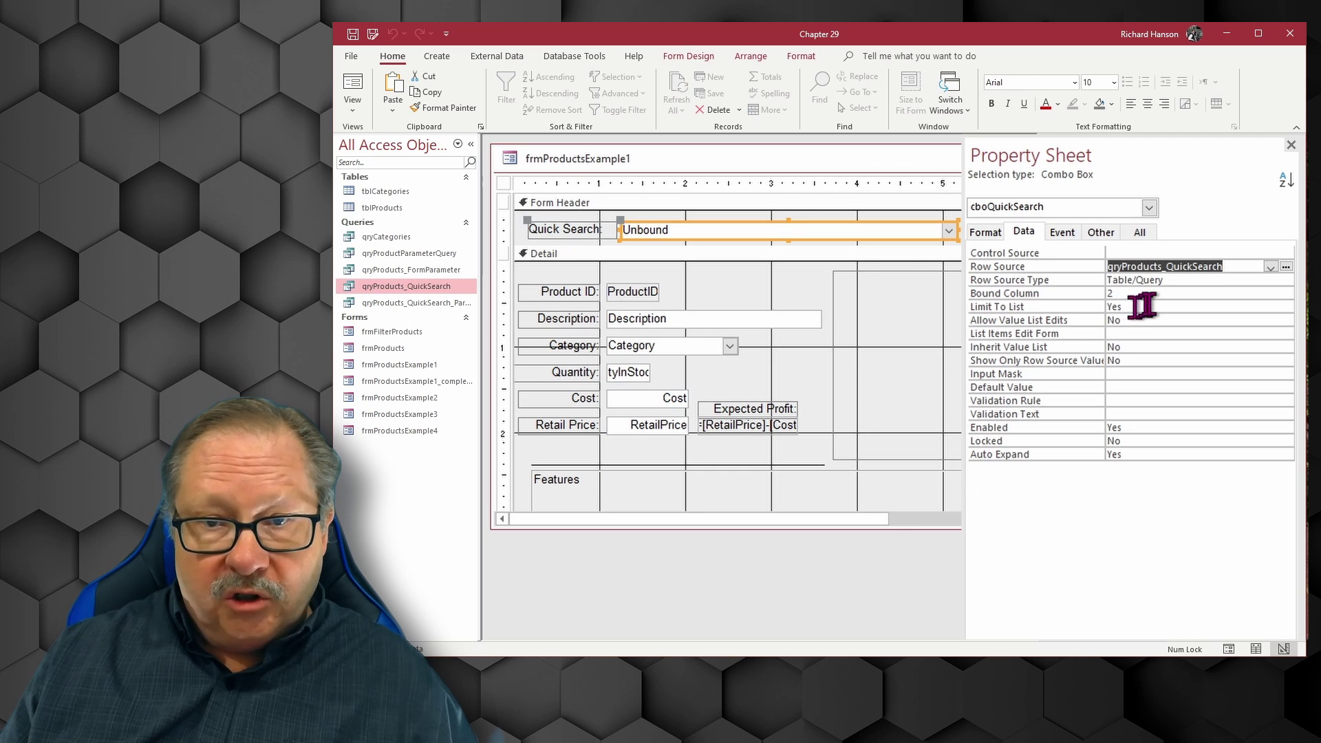
click(1124, 294)
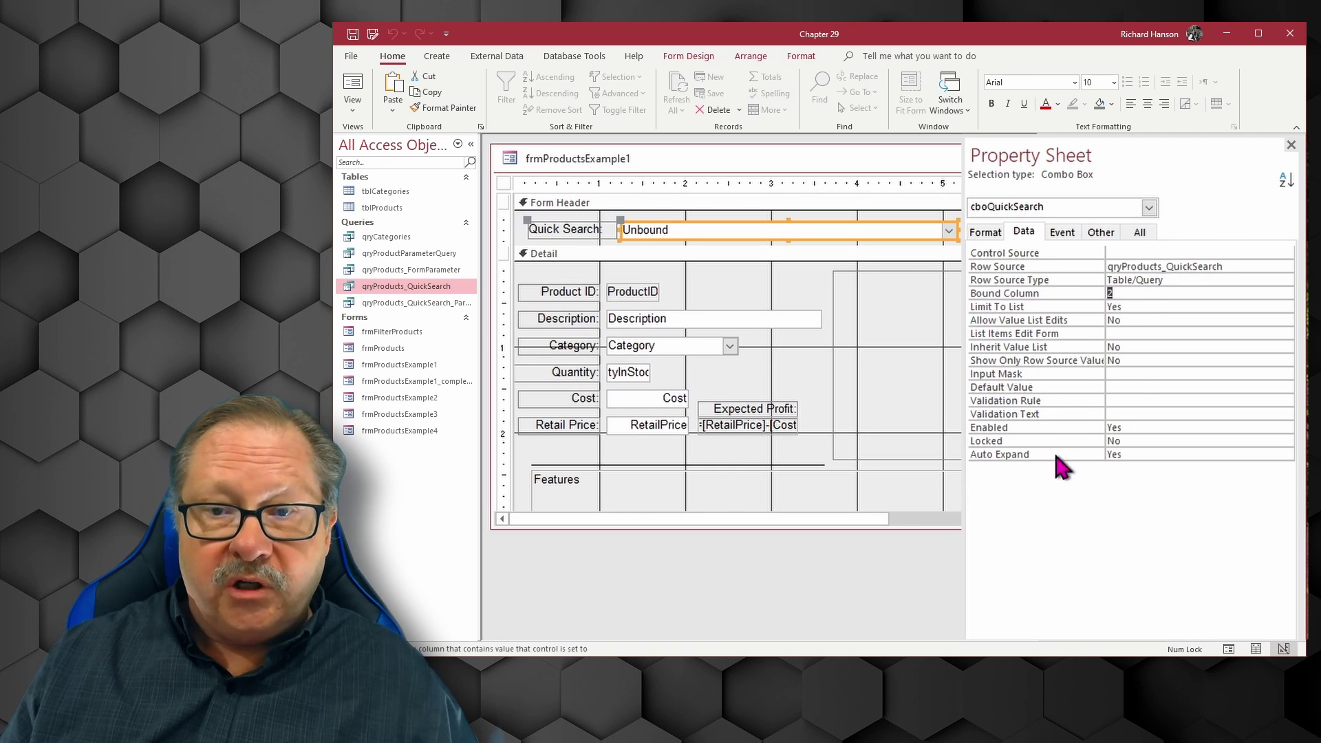
click(1130, 305)
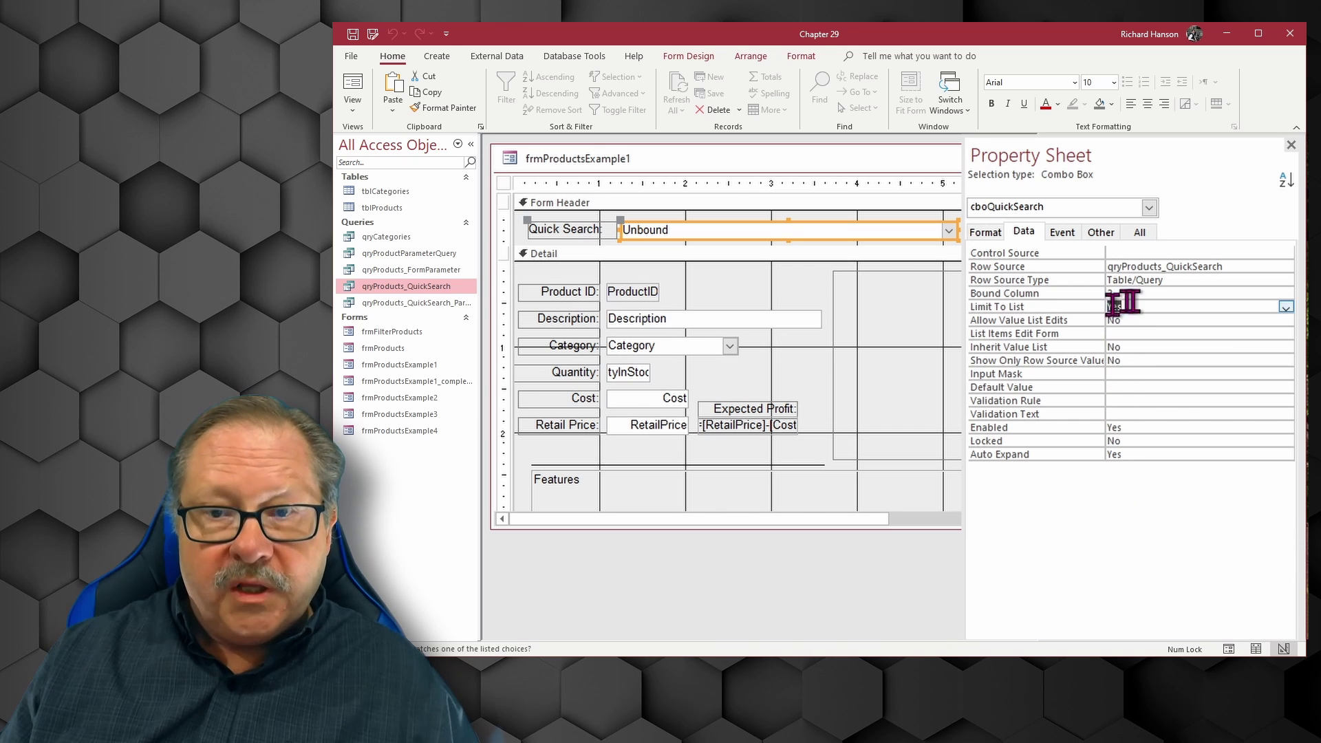
Show the combo box's Format properties with column widths 2";0".
click(985, 232)
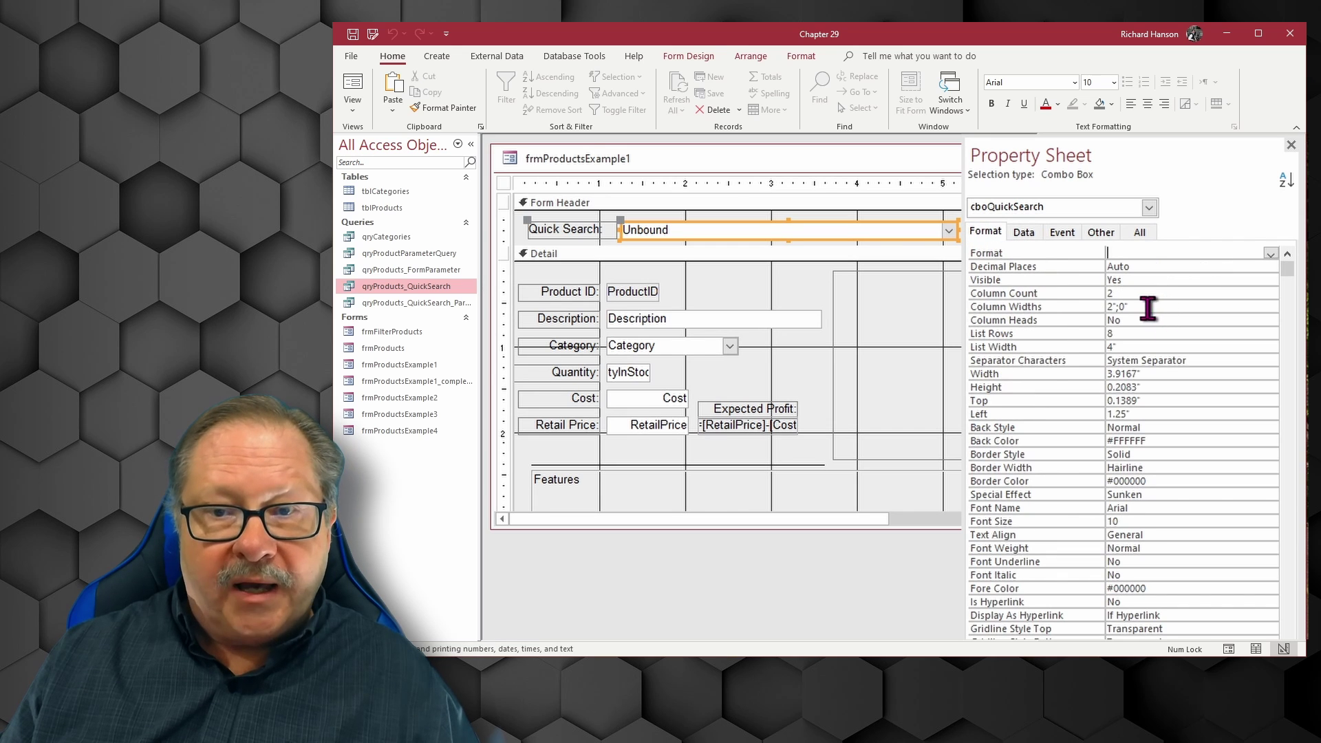
drag(1145, 306, 1083, 307)
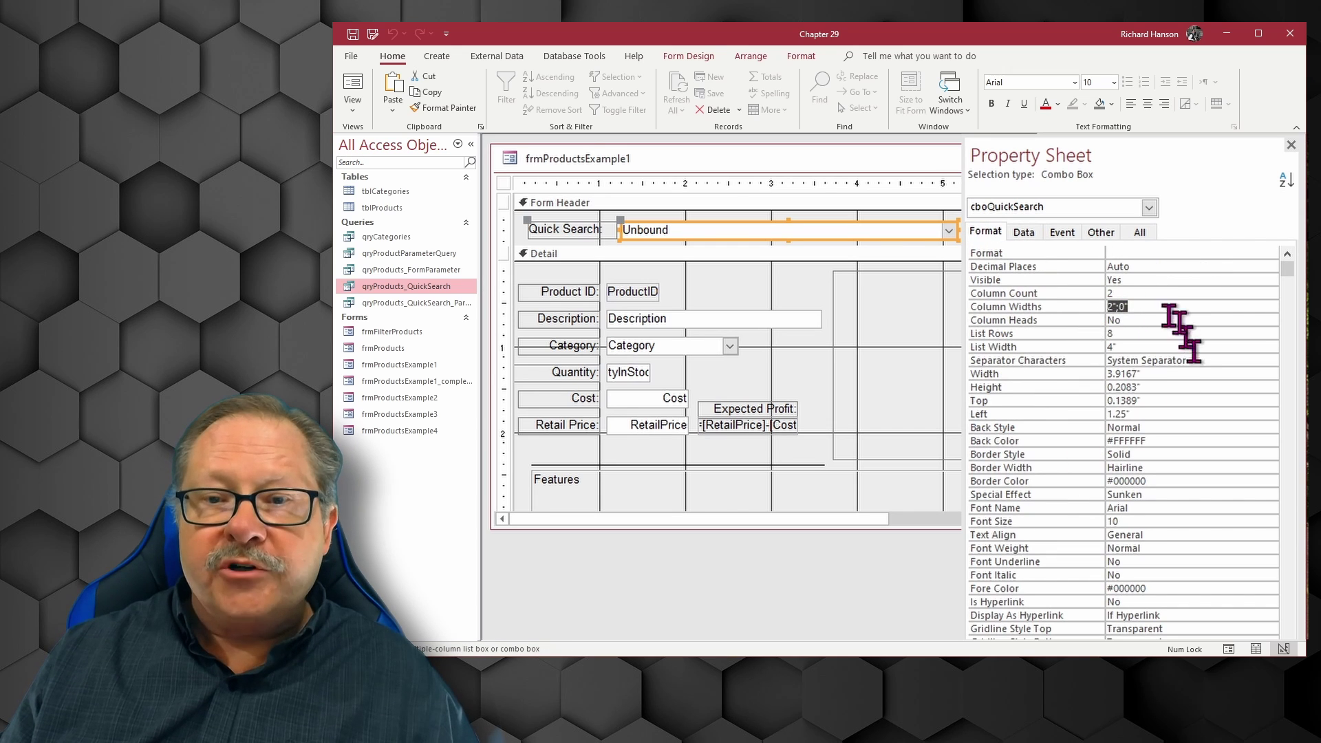
click(1128, 307)
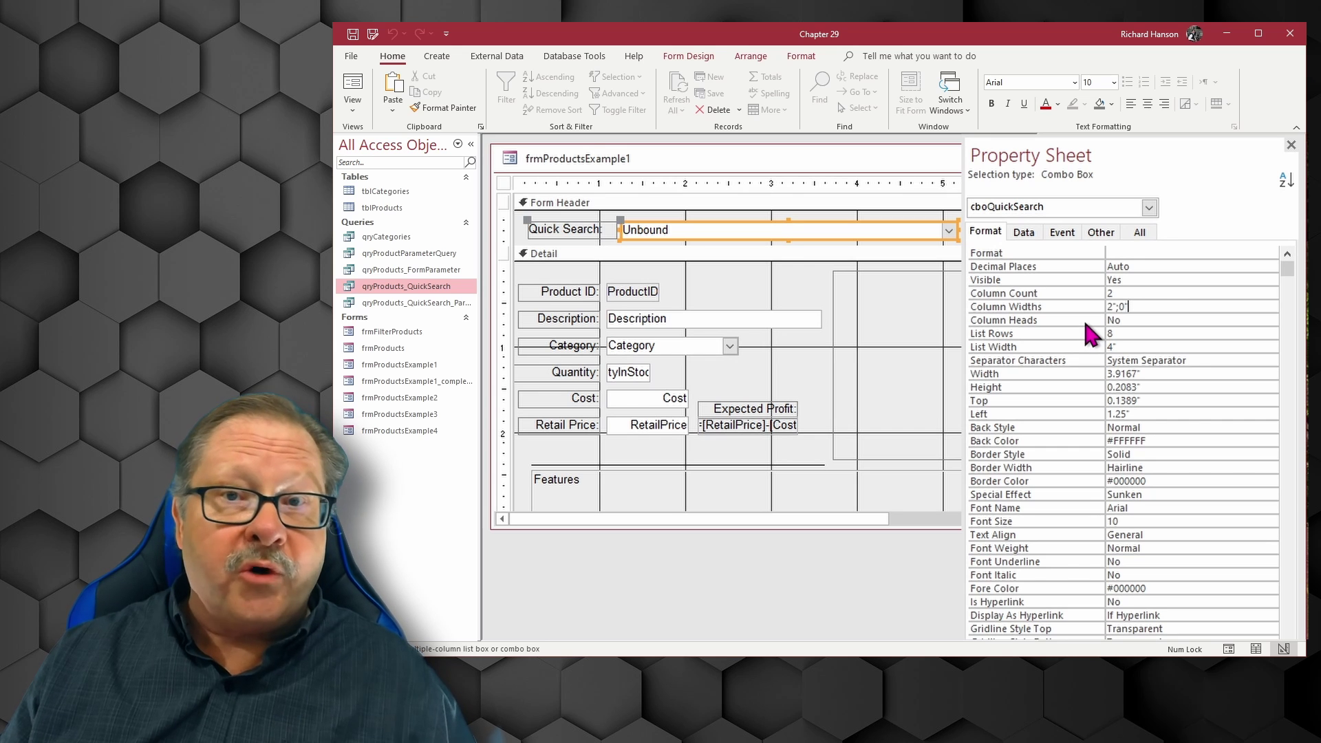
Bring up the Event properties for the cboQuickSearch combo box.
click(1024, 231)
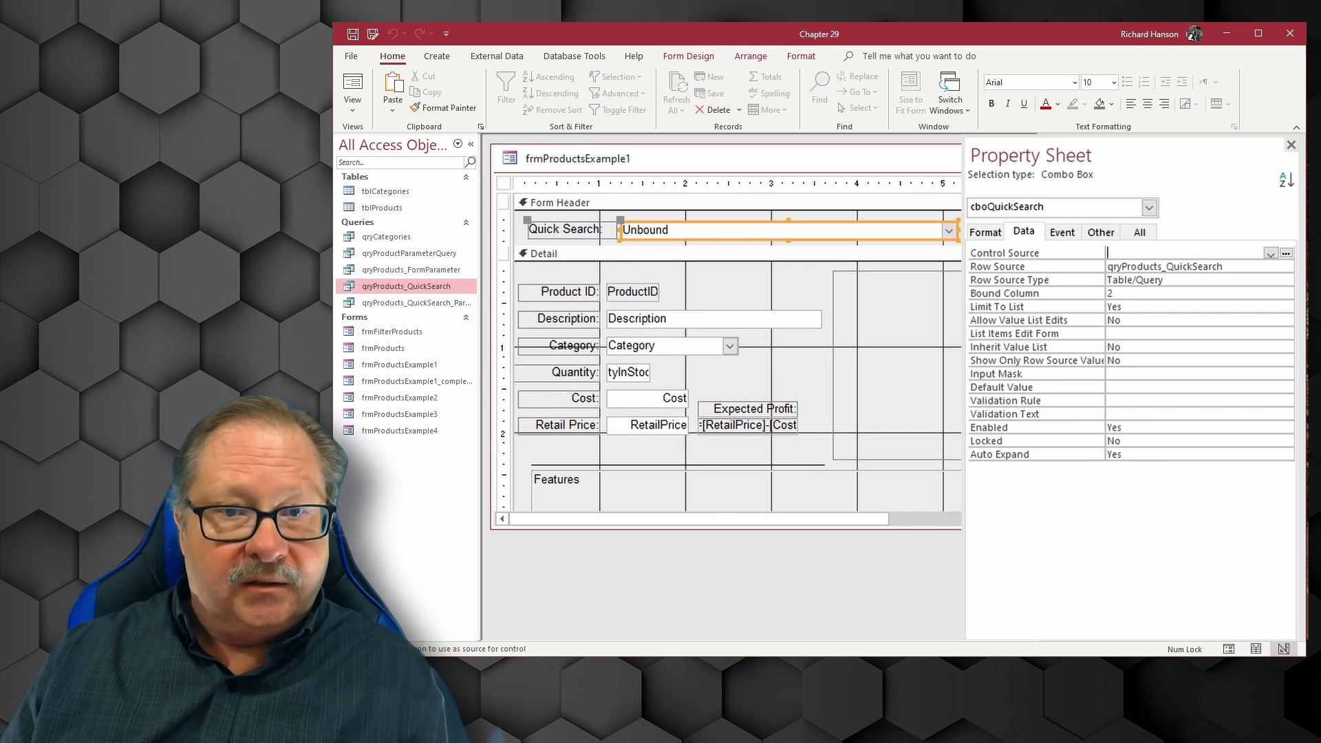
right_click(721, 233)
click(1062, 232)
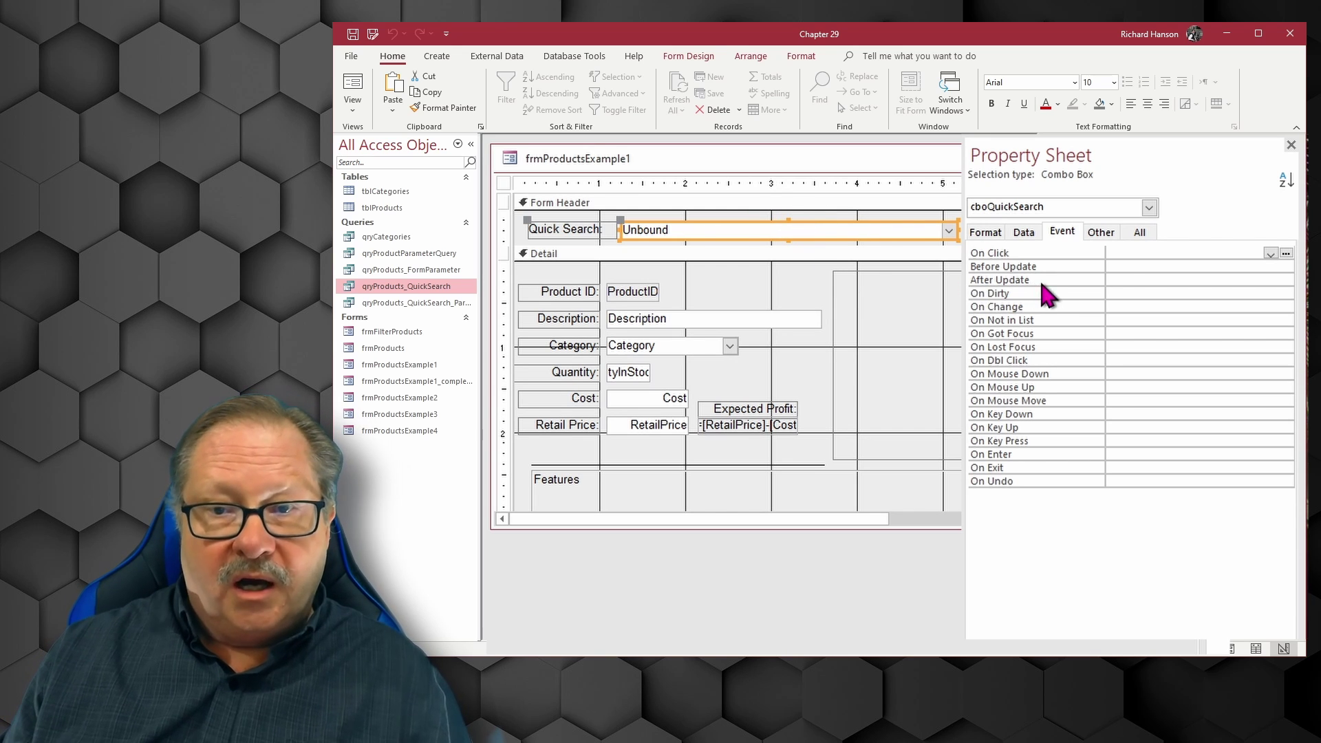
Set the combo's After Update event to [Event Procedure].
click(1127, 280)
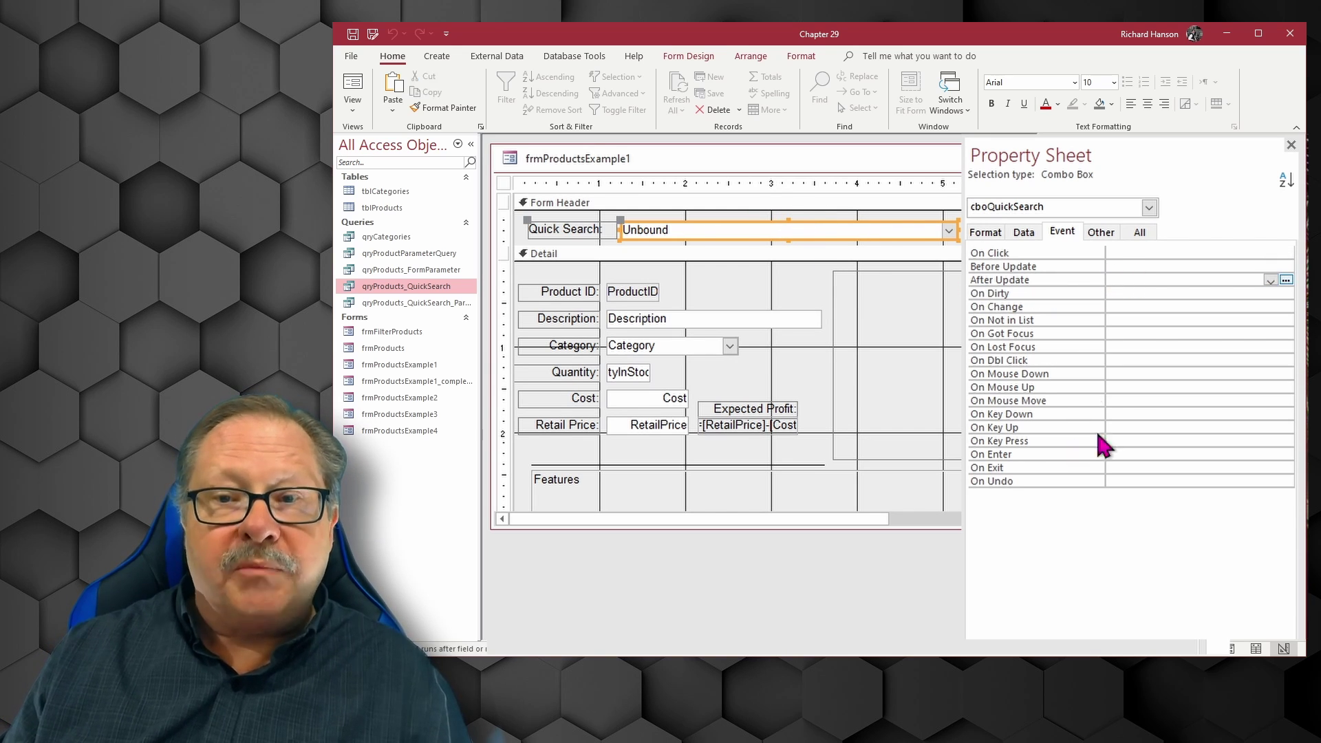
click(1269, 279)
click(1204, 294)
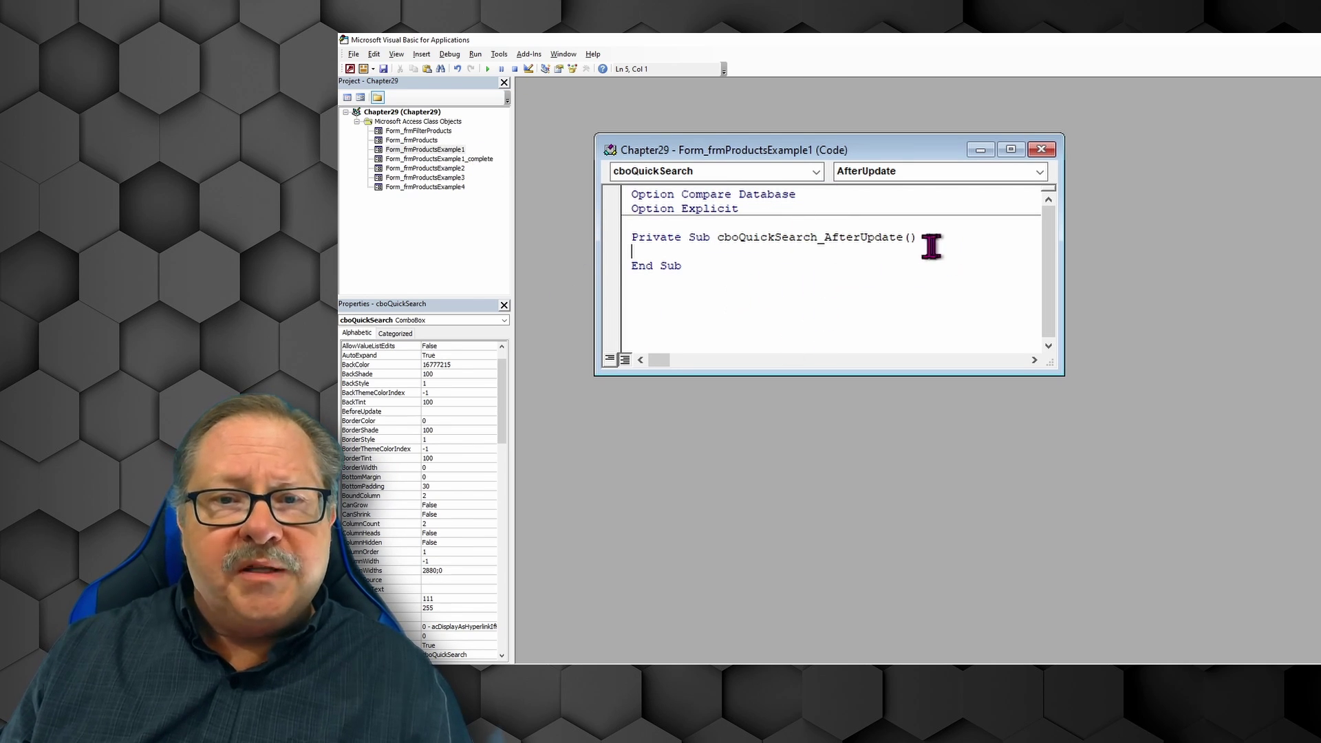
Point out the Private Sub cboQuickSearch_AfterUpdate and End Sub lines of the empty procedure.
drag(921, 241, 584, 237)
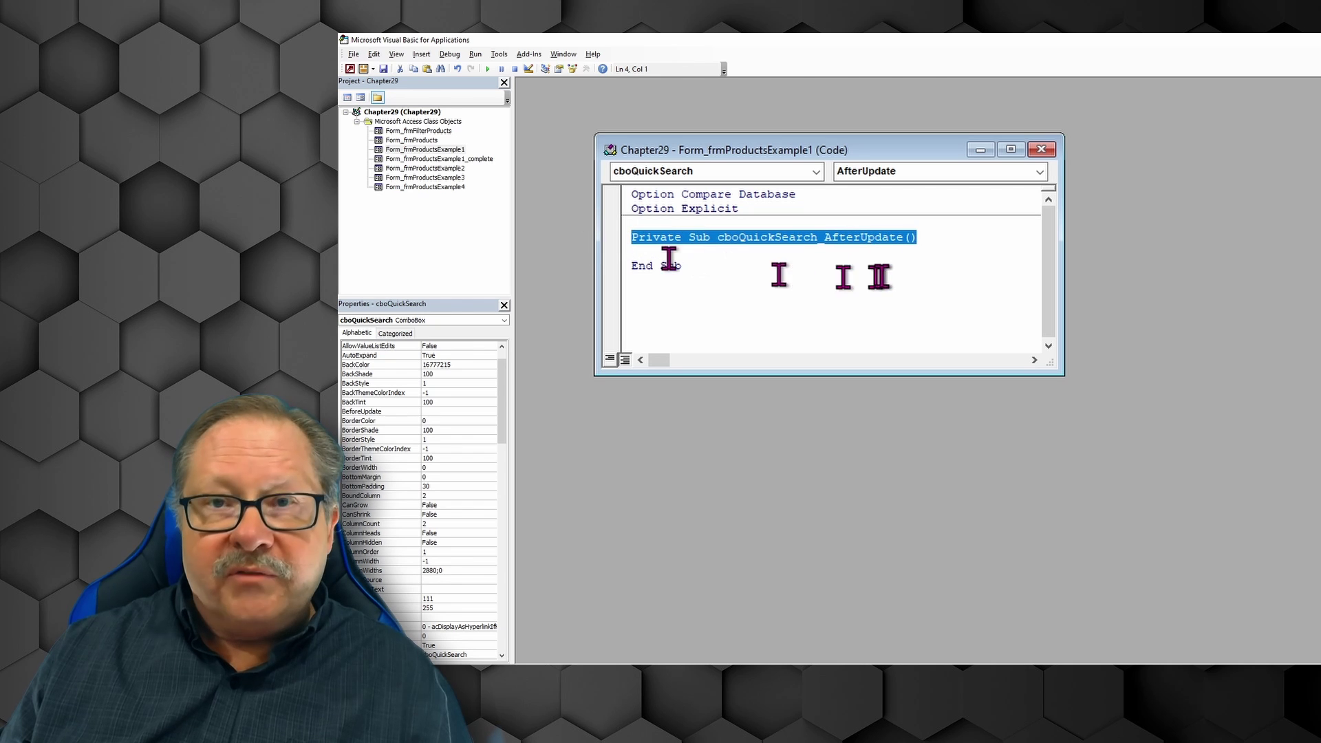
drag(683, 271, 614, 281)
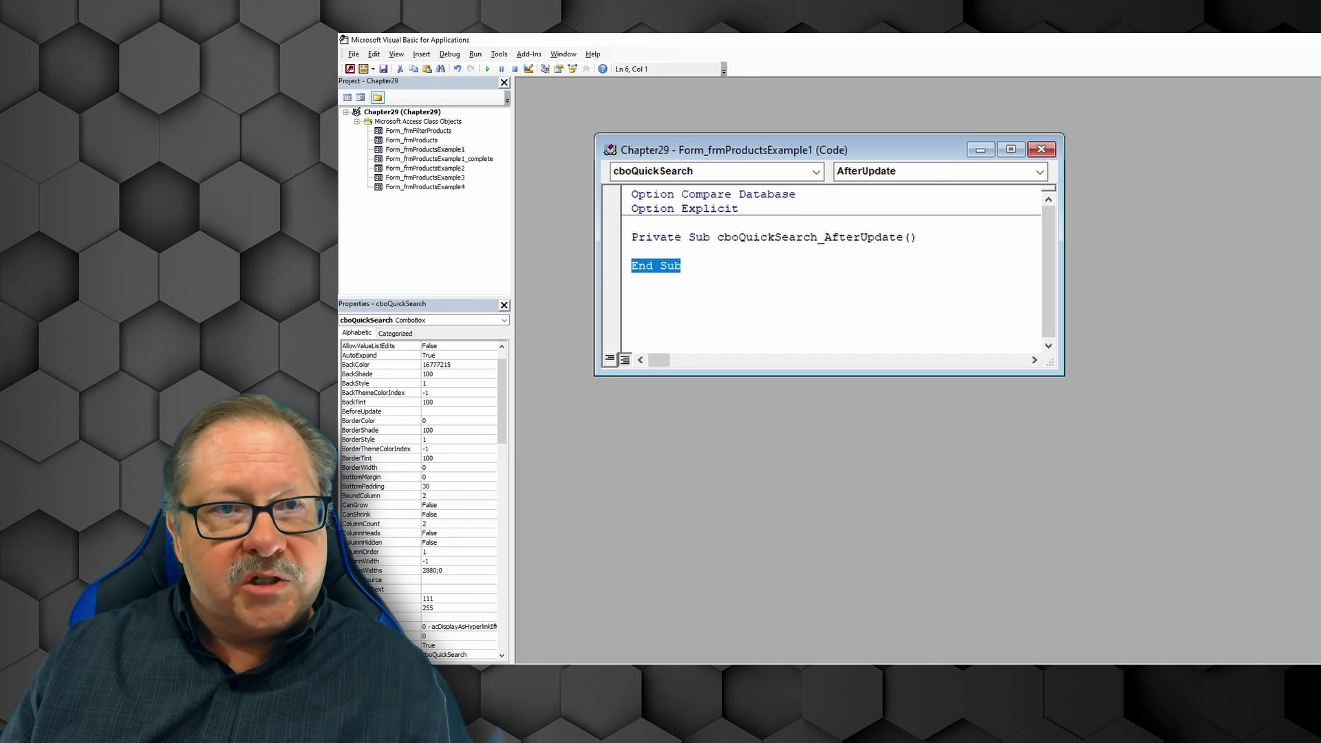
key(alt+Tab)
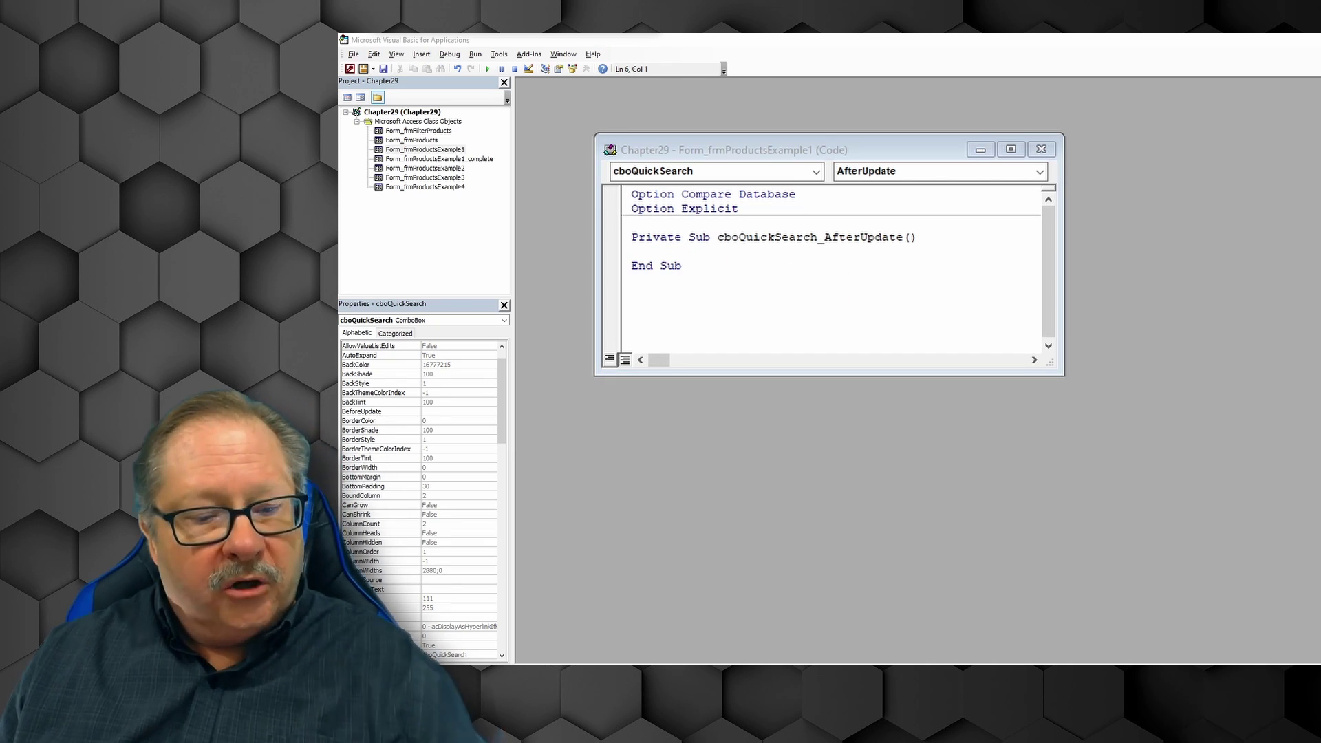
Paste the If Not IsNull block with txtProductID.SetFocus and DoCmd.FindRecord into the procedure.
click(828, 251)
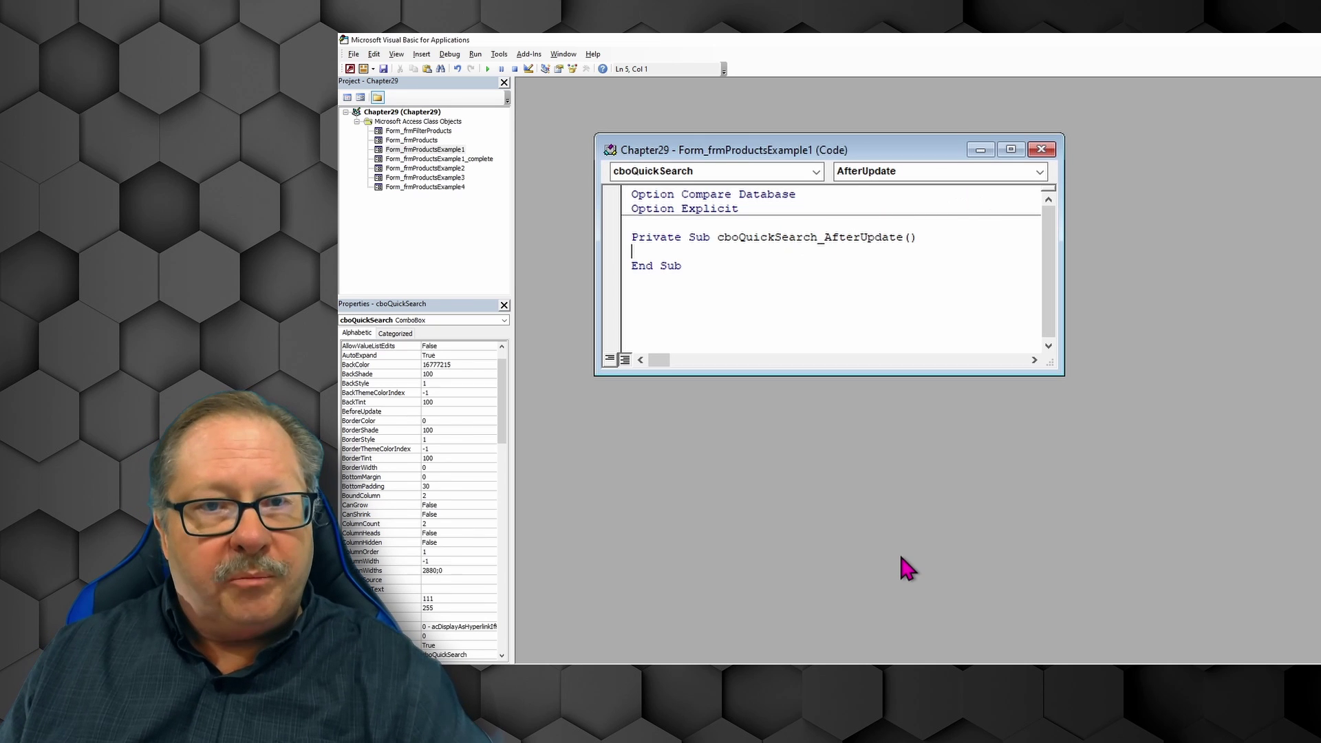
text(If Not IsNull(Me.cboQuickSearch.Value) Then     Me.txtProductID.SetFocus     DoCmd.FindRecord Me.cboQuickSearch.Value   End If)
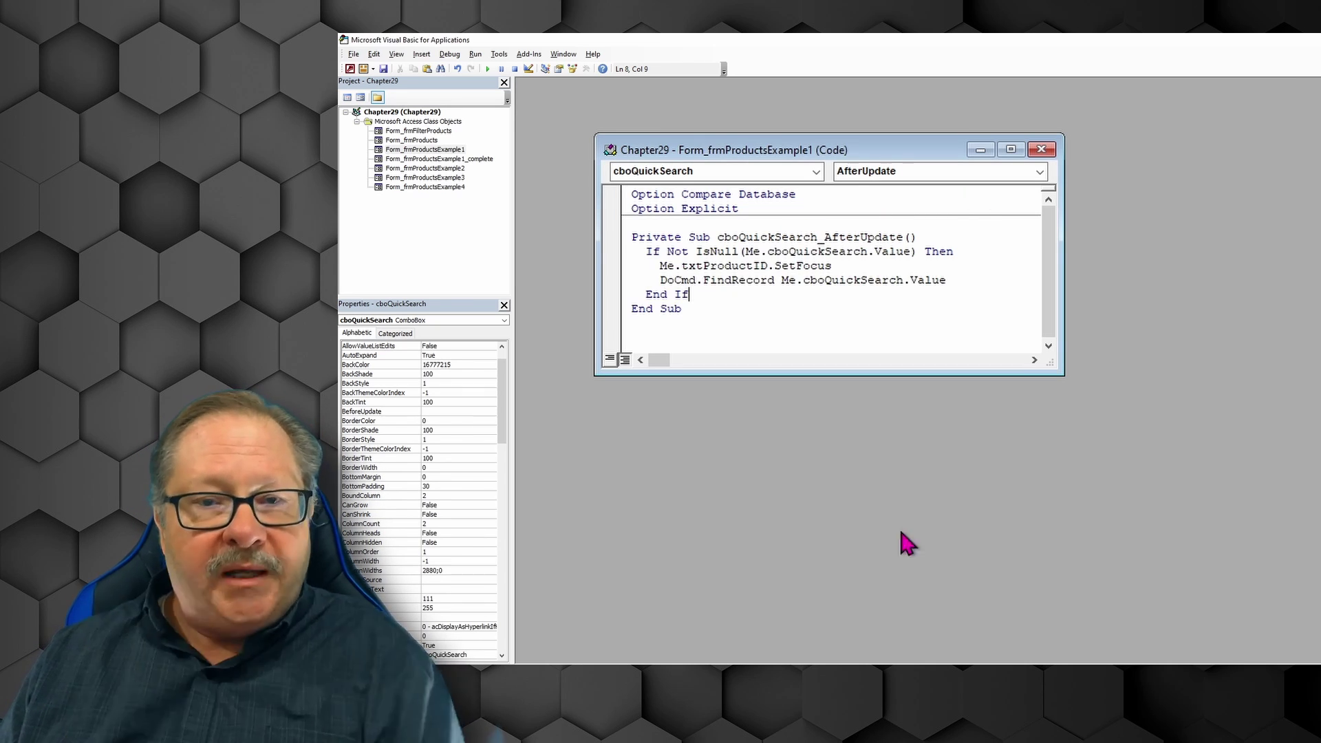
click(808, 236)
double_click(809, 237)
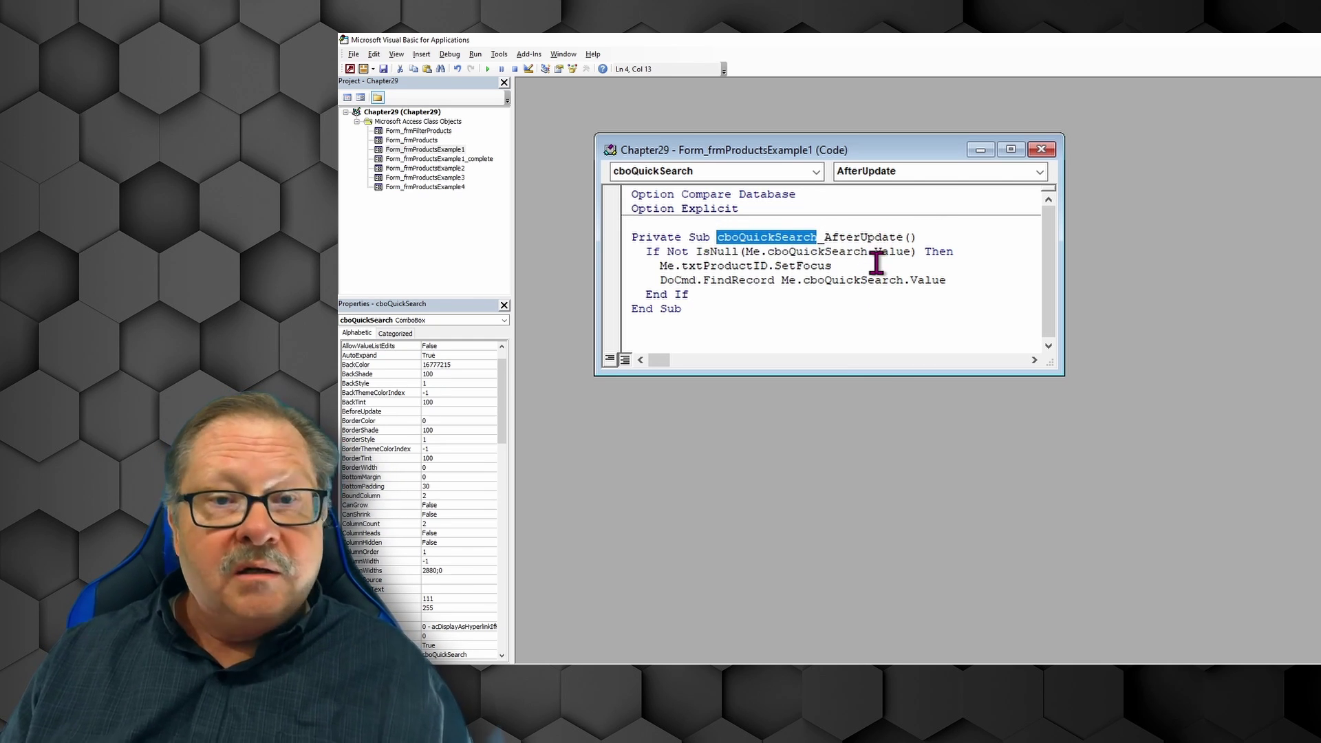
drag(915, 236, 823, 236)
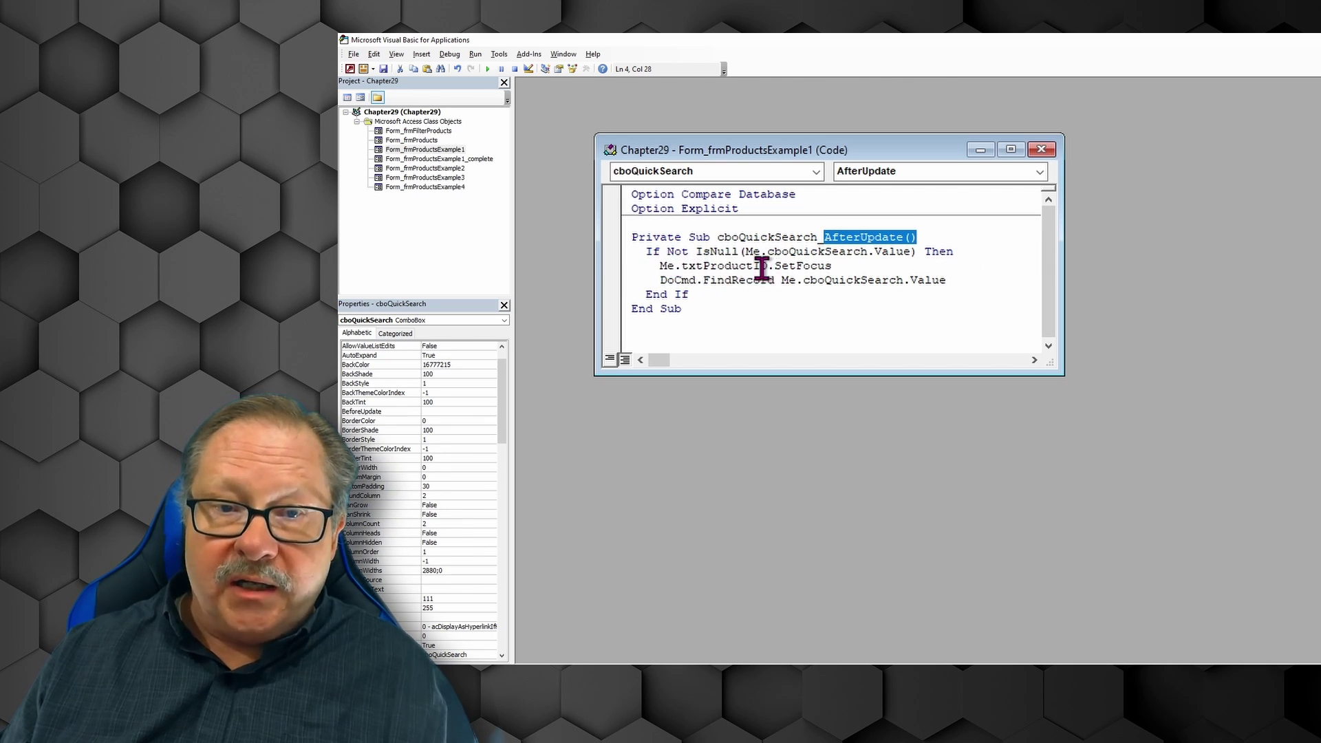
drag(831, 267, 629, 266)
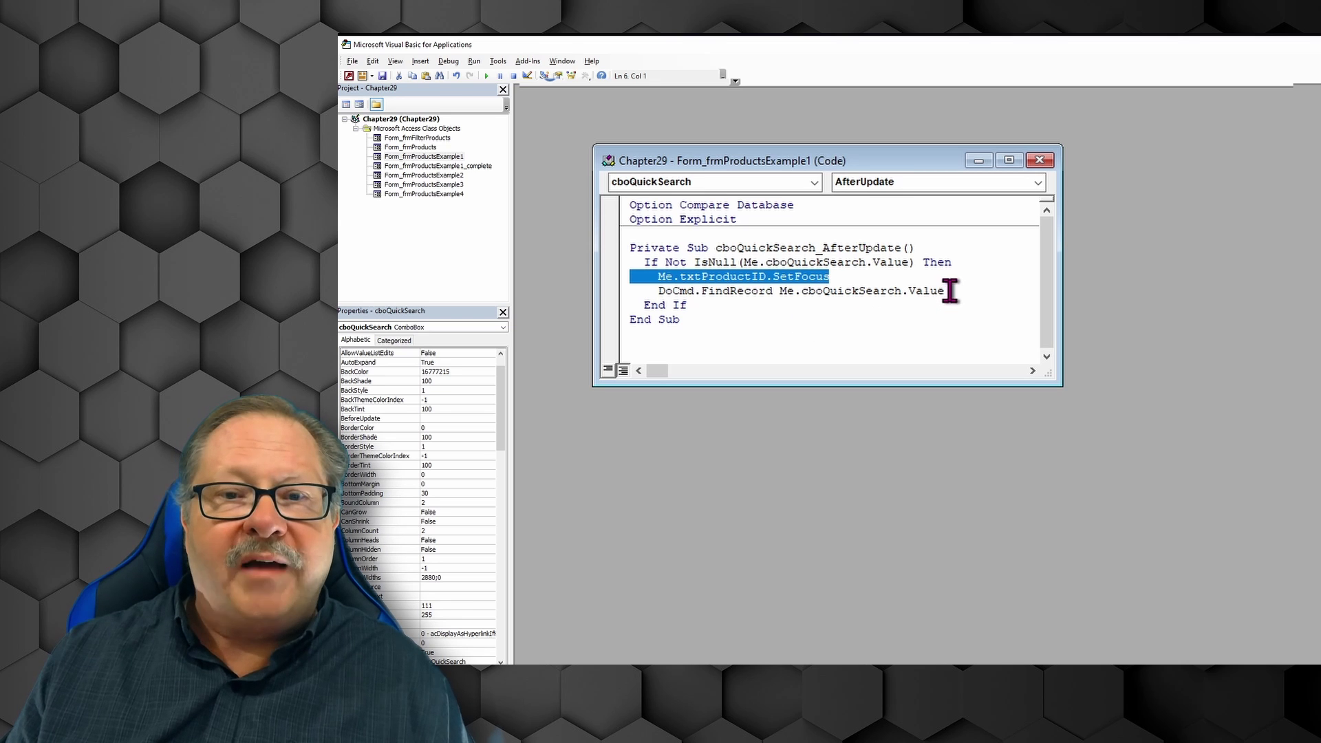
drag(946, 291, 786, 292)
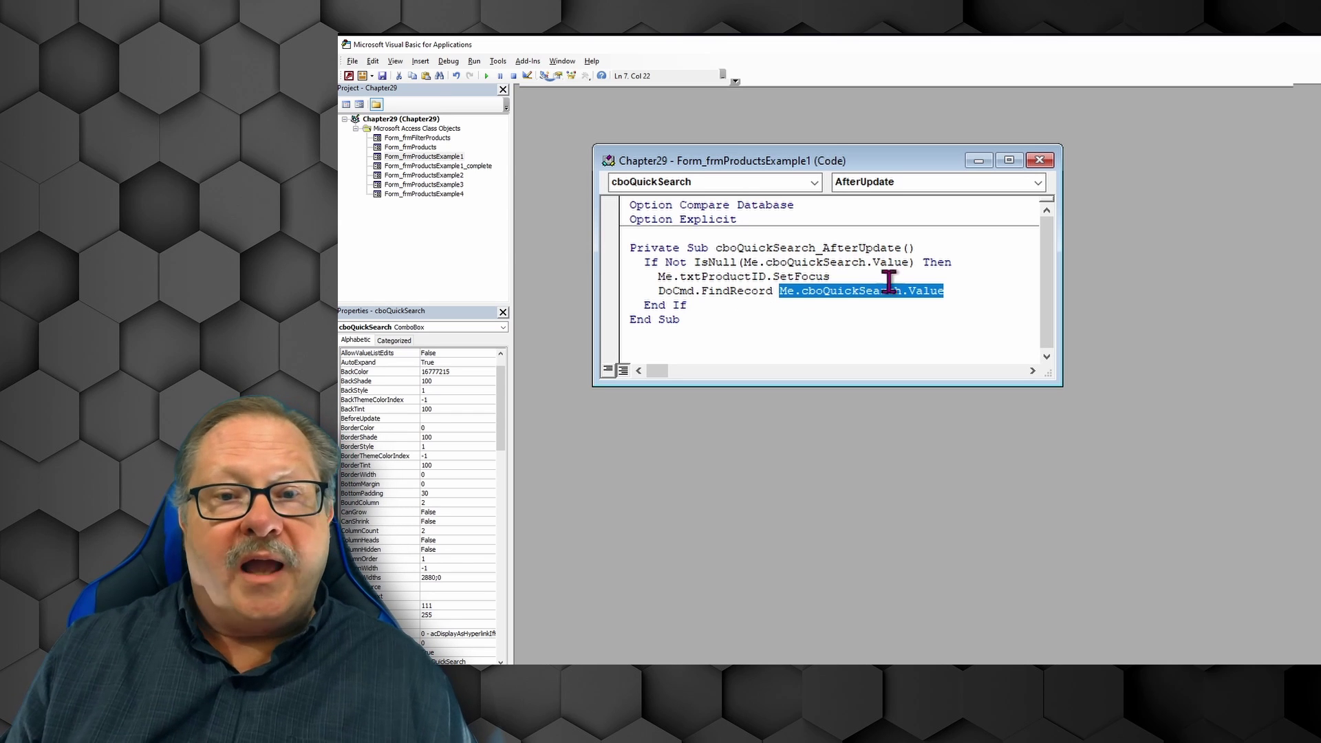
drag(702, 306, 628, 305)
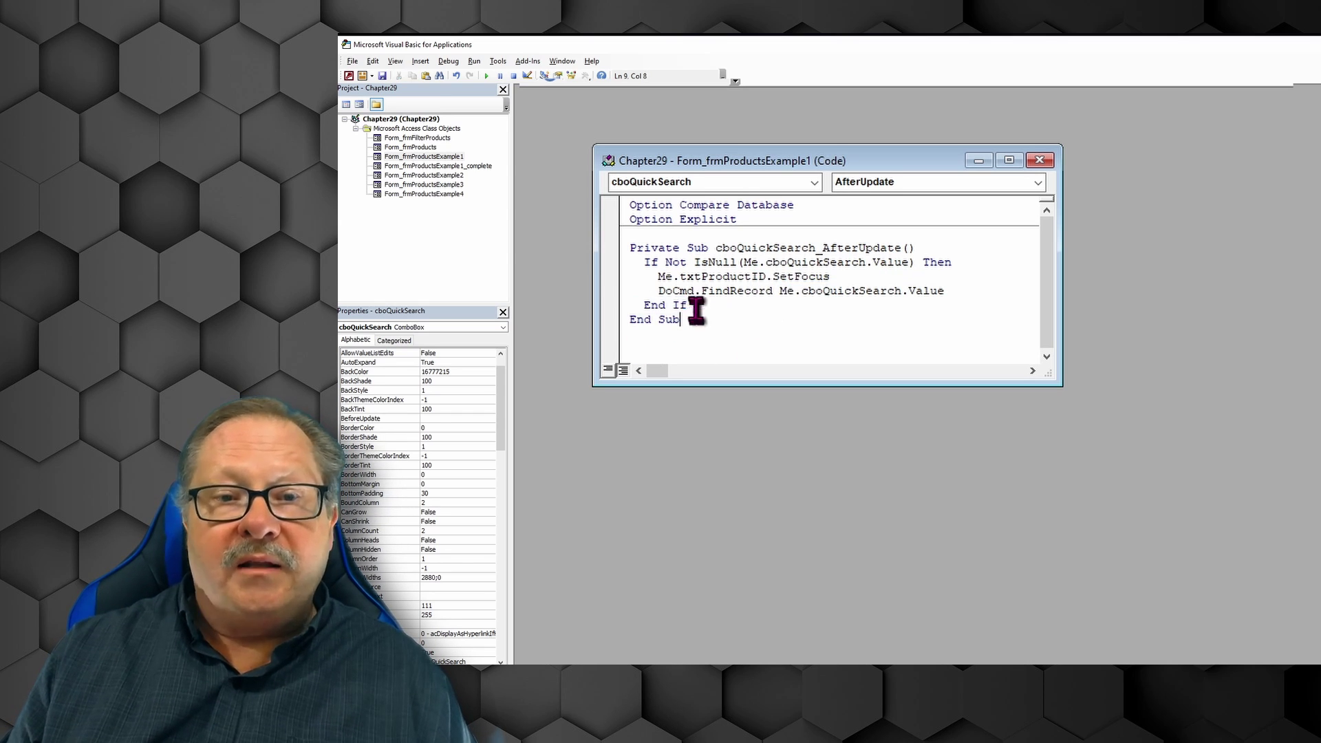
drag(686, 323, 590, 344)
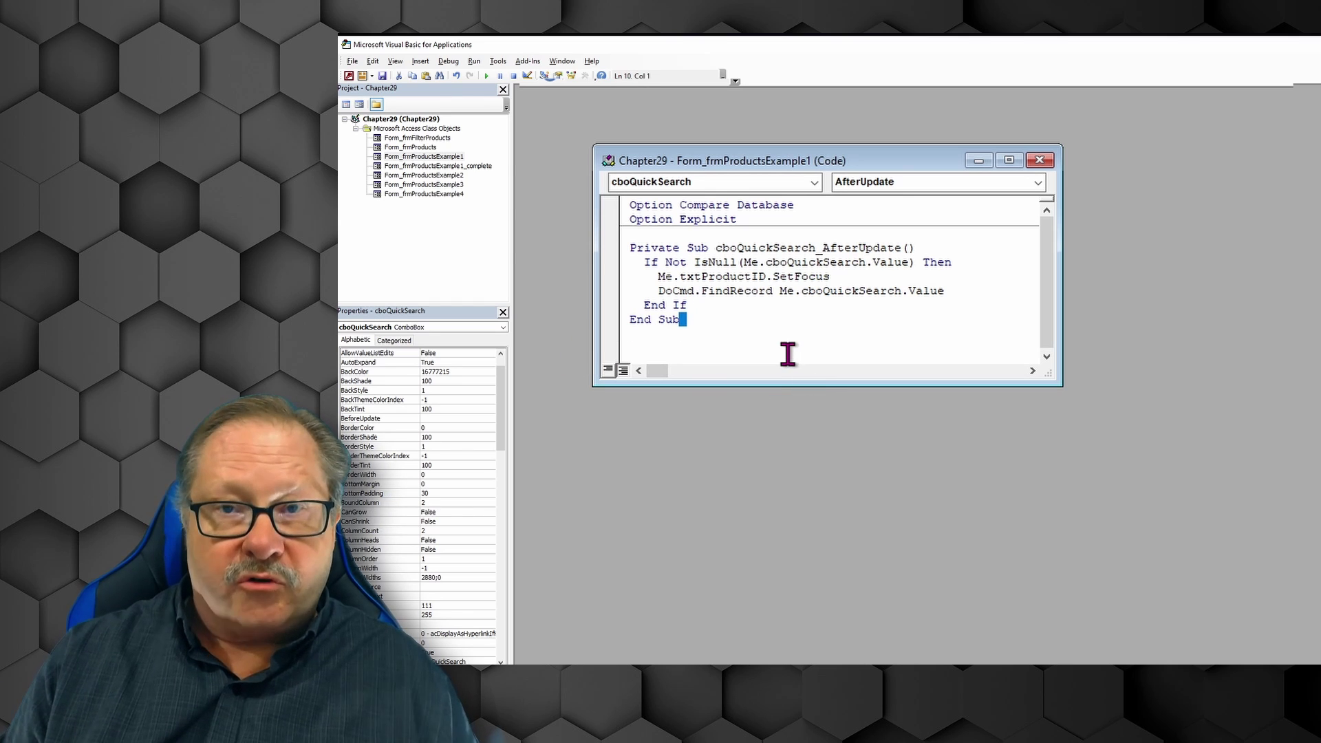
Return to the running form and pick 1936 Cord 810 from Quick Search, landing on record 2 of 116.
click(1304, 133)
click(928, 192)
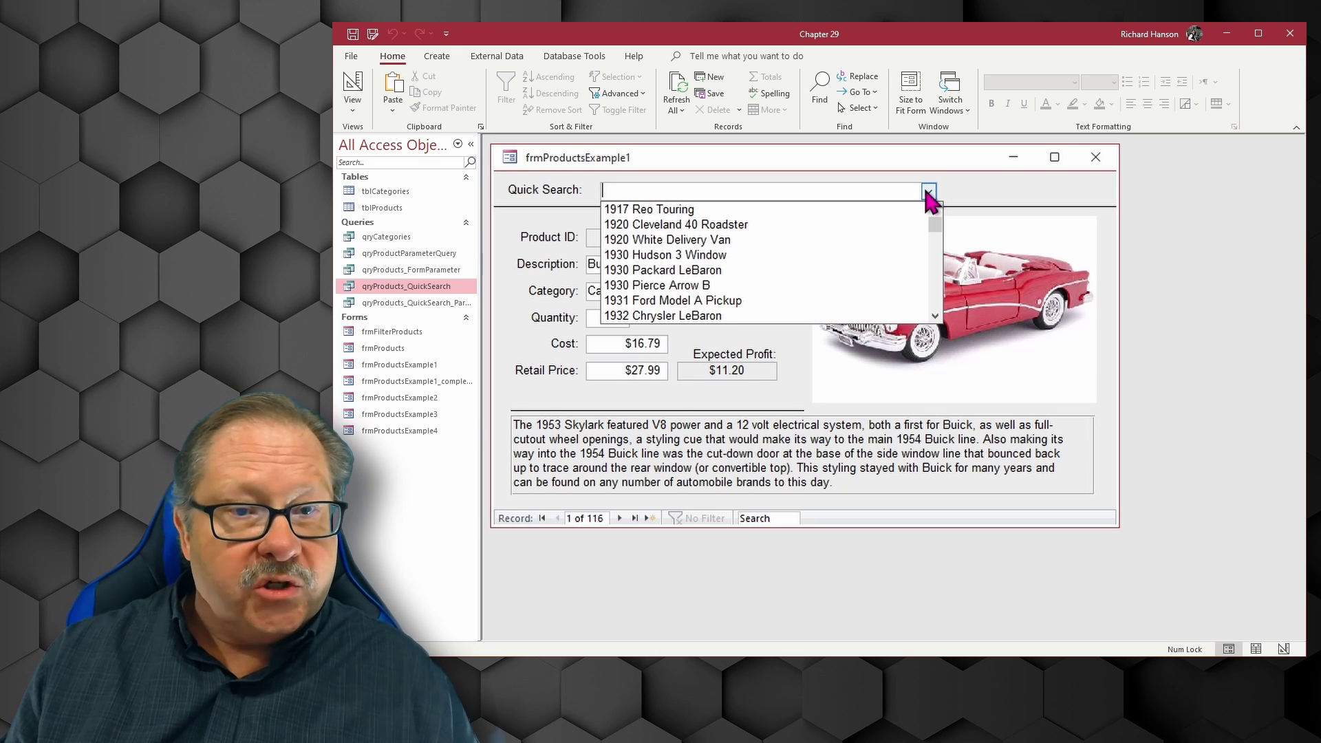
scroll(787, 279, down, 1)
scroll(787, 279, down, 1)
scroll(786, 277, down, 1)
scroll(787, 276, down, 1)
scroll(768, 298, down, 1)
scroll(763, 297, down, 1)
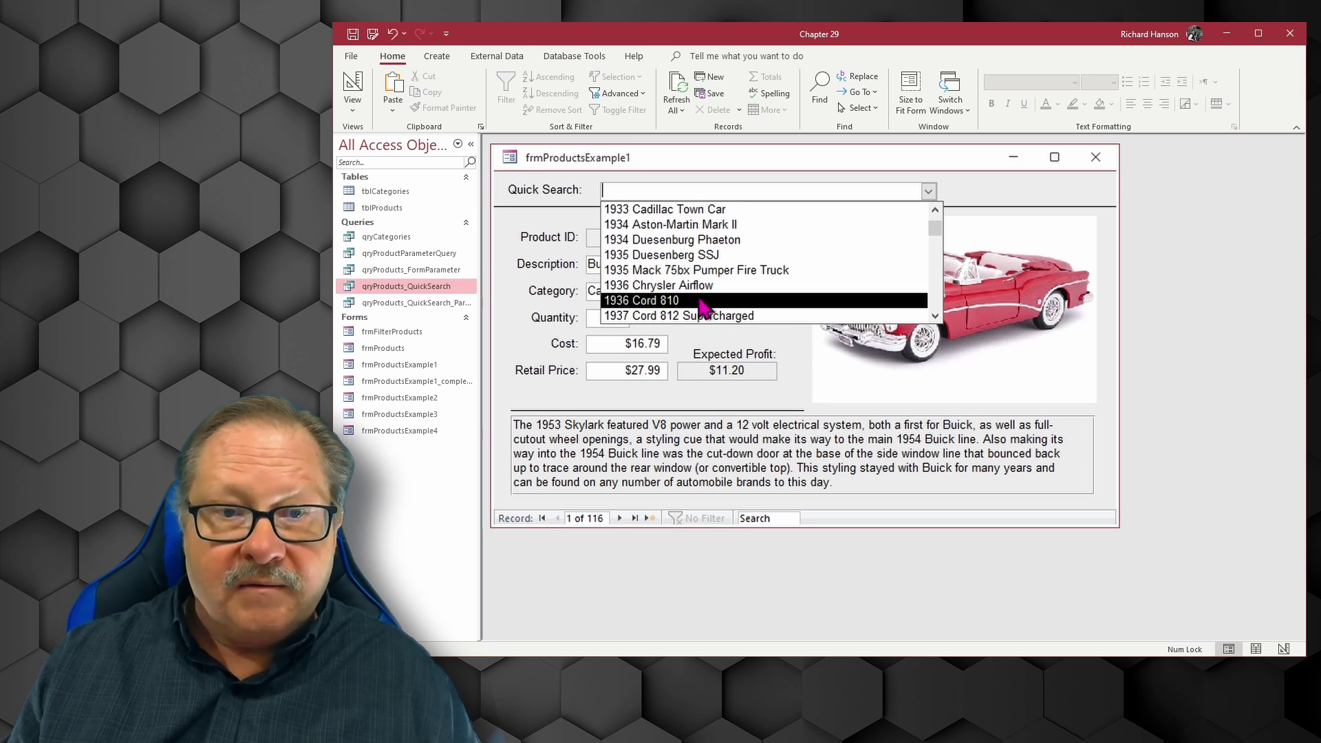
key(Escape)
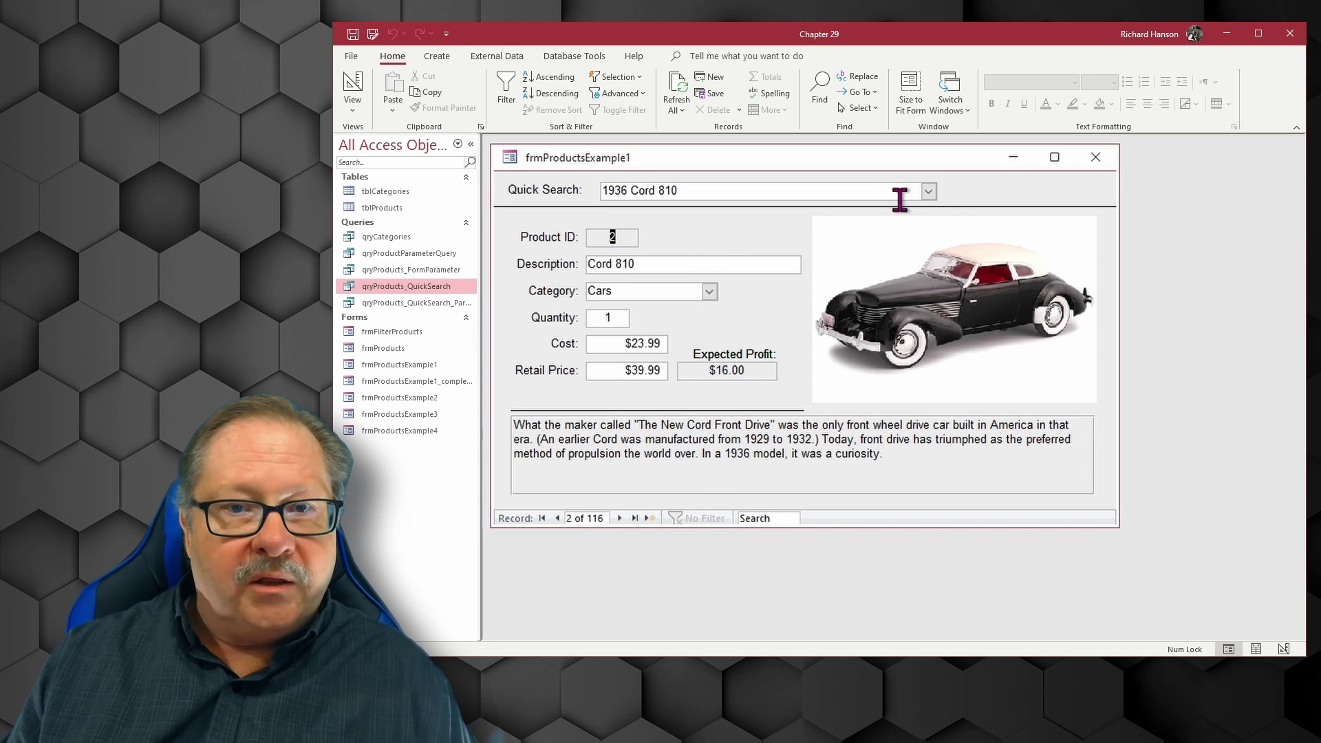
Pick 1953 Buick Skylark from Quick Search, landing on record 1 of 116.
click(928, 192)
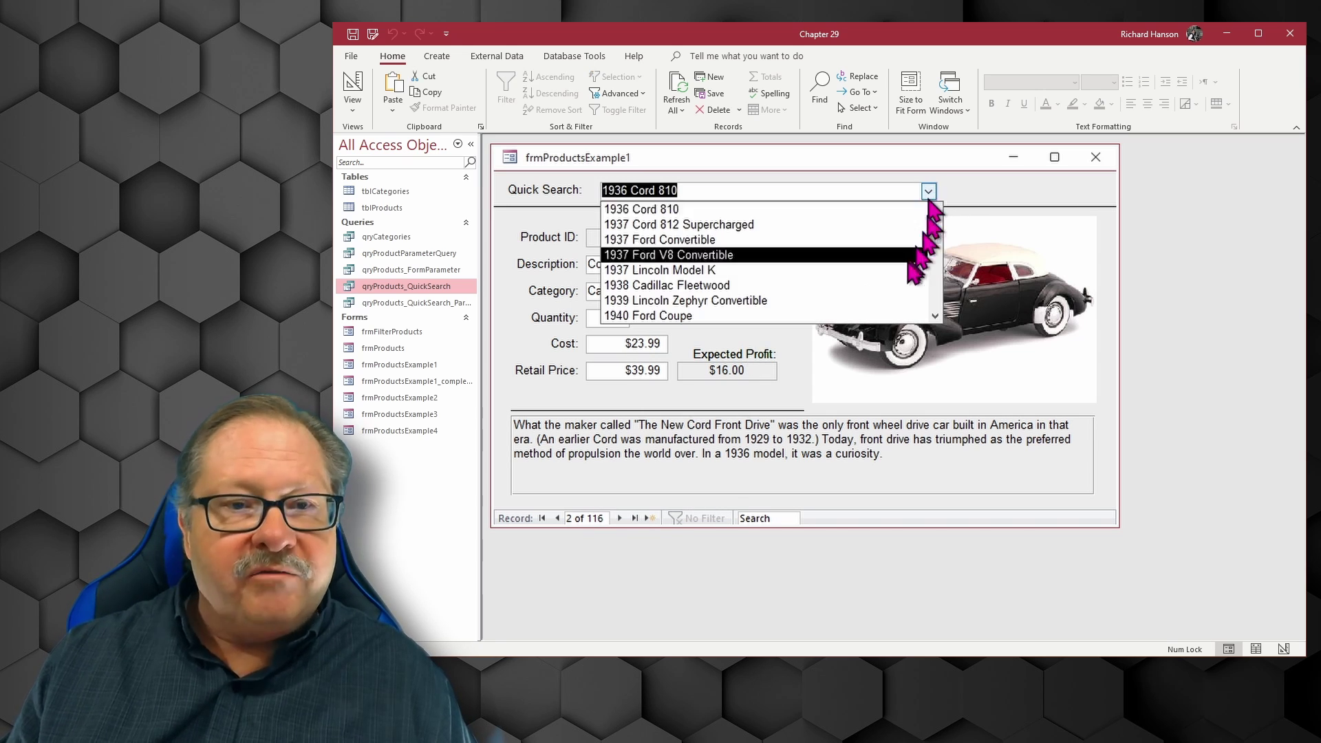
scroll(908, 267, down, 1)
scroll(908, 267, down, 1)
scroll(909, 266, down, 2)
scroll(908, 262, down, 2)
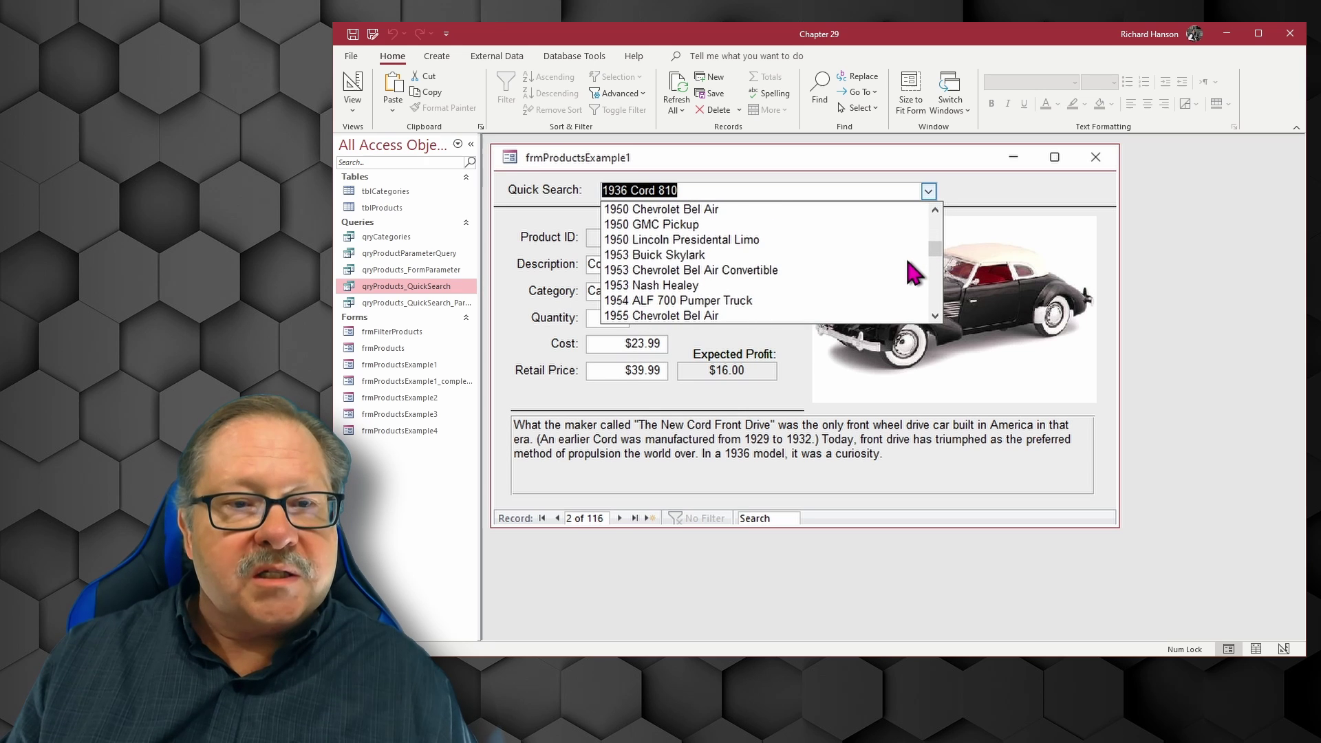
click(676, 257)
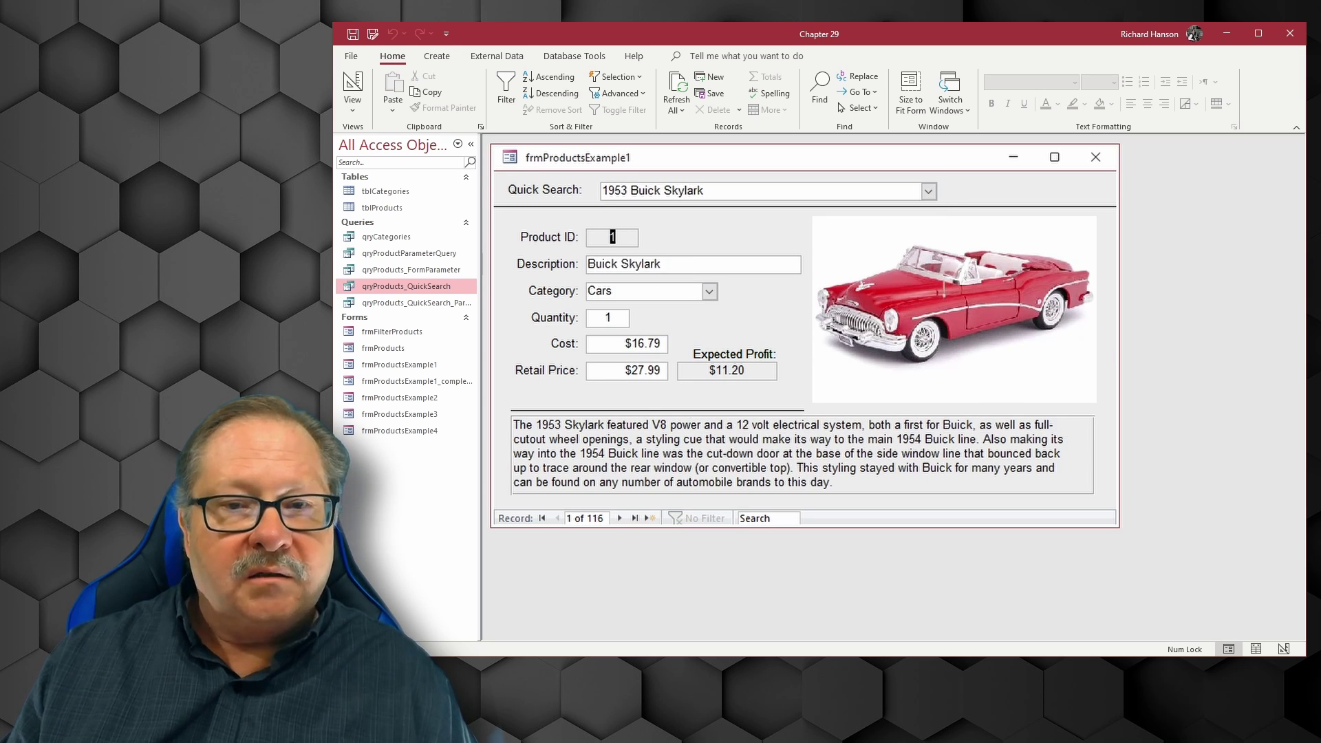